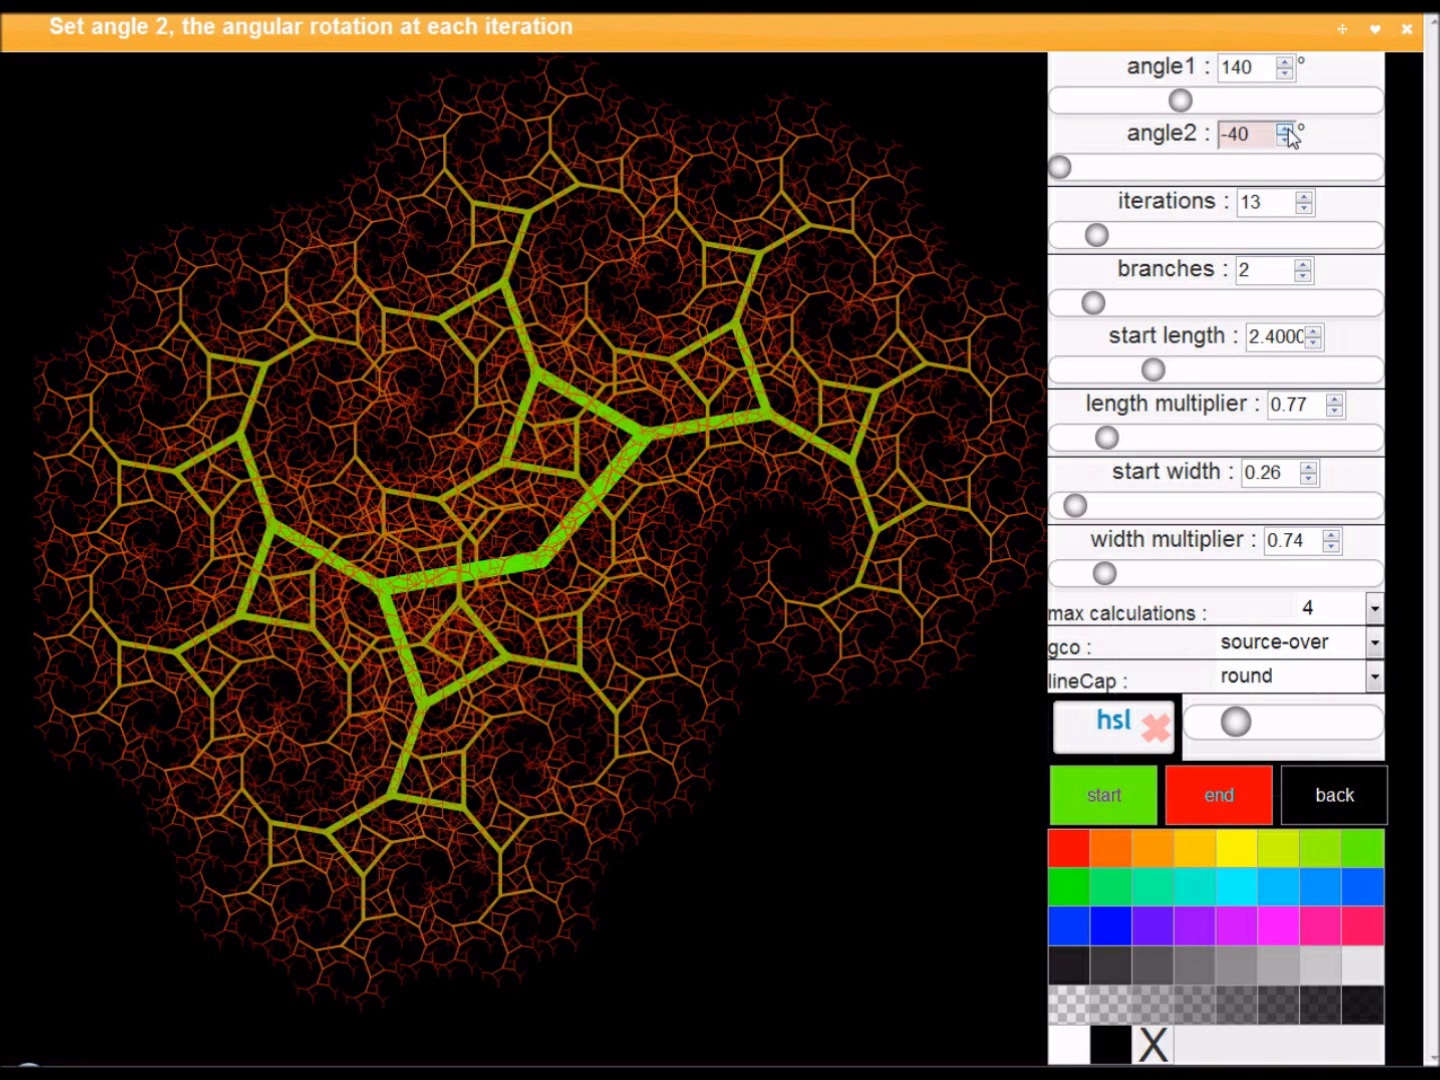
Change angle 2 from -40 to 1° and confirm the value
{"action": "type", "text": "1"}
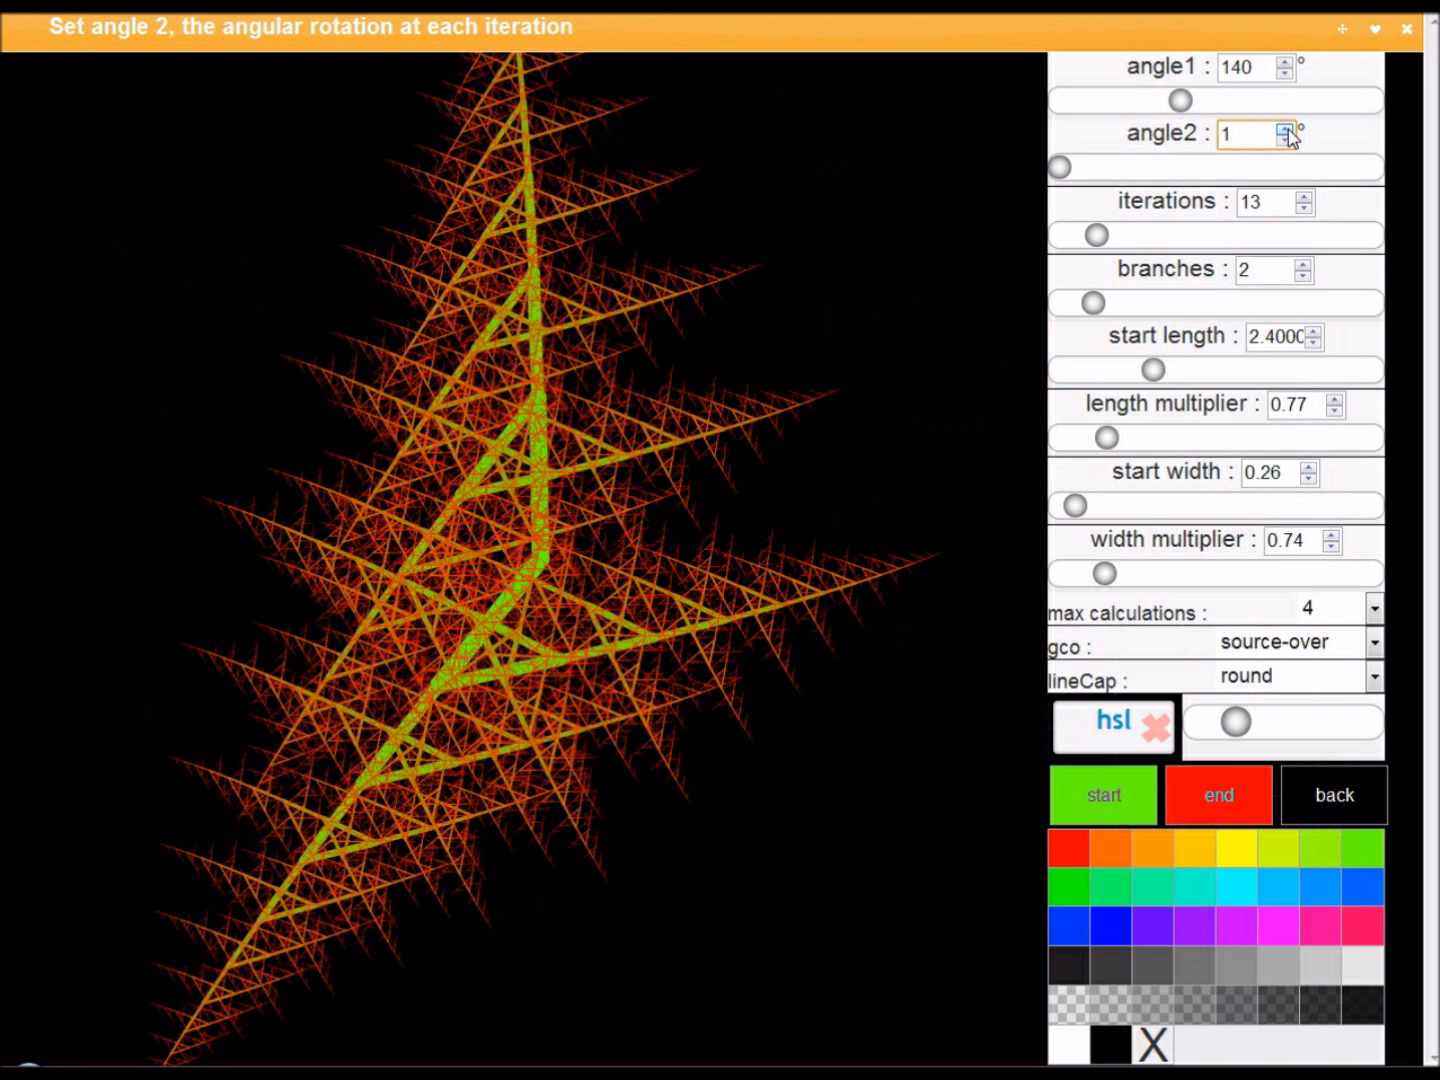
{"action": "left_click", "coordinate": [810, 283]}
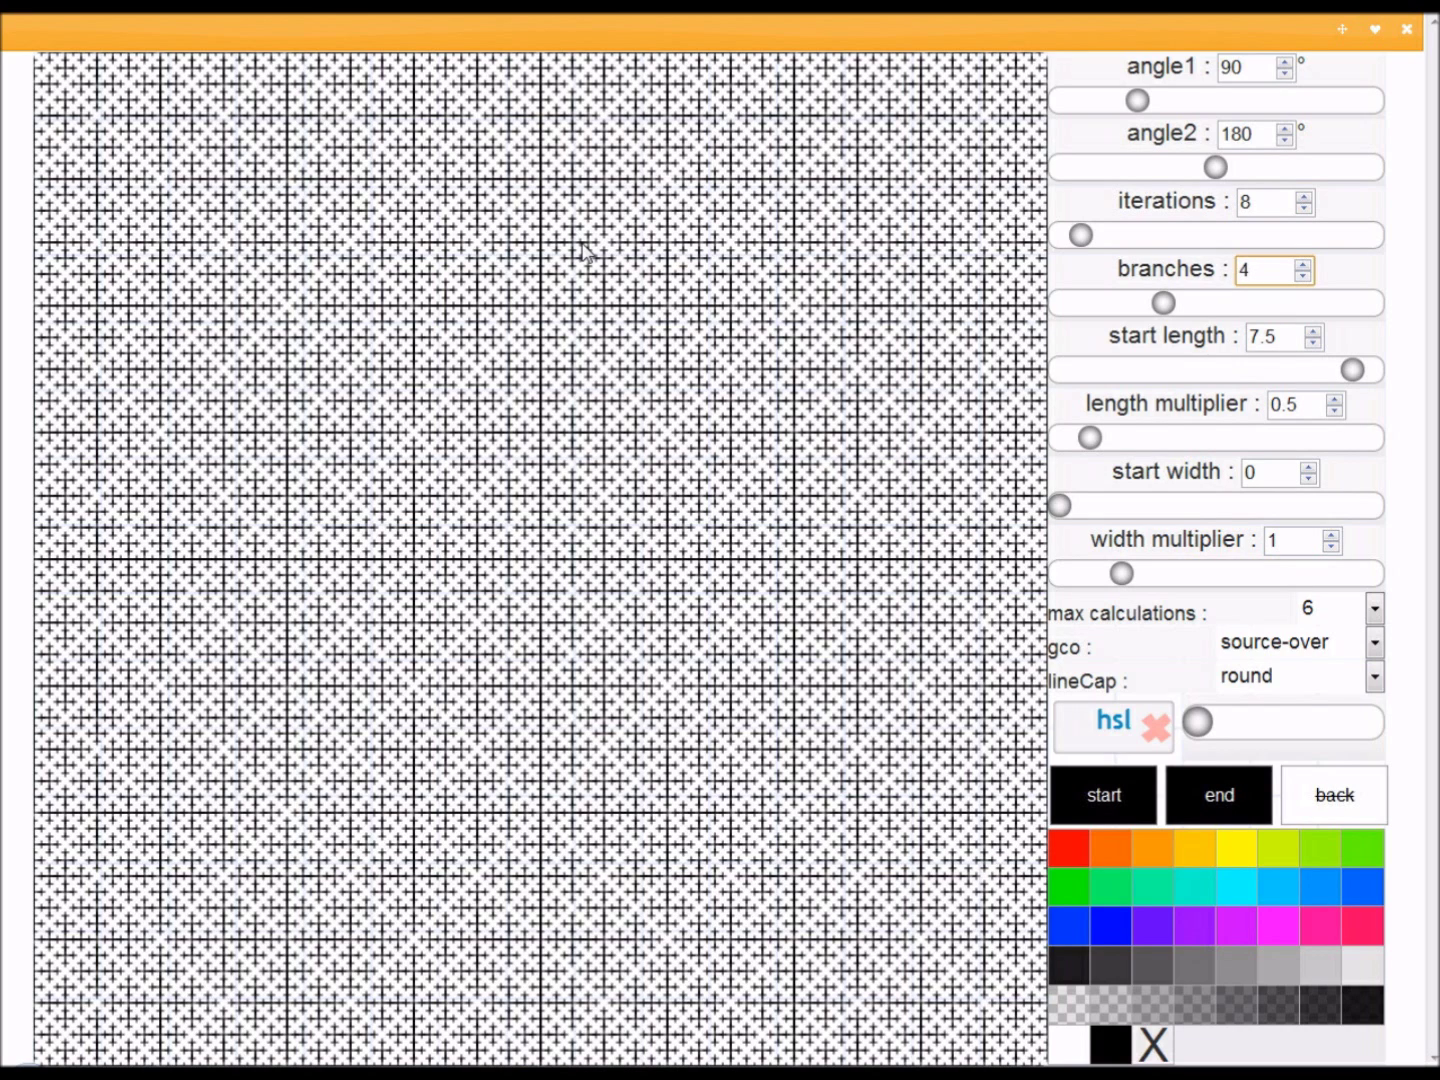
Select the iterations field of the 90°/180° four-branch cross fractal, currently at 8
{"action": "left_click", "coordinate": [1268, 203]}
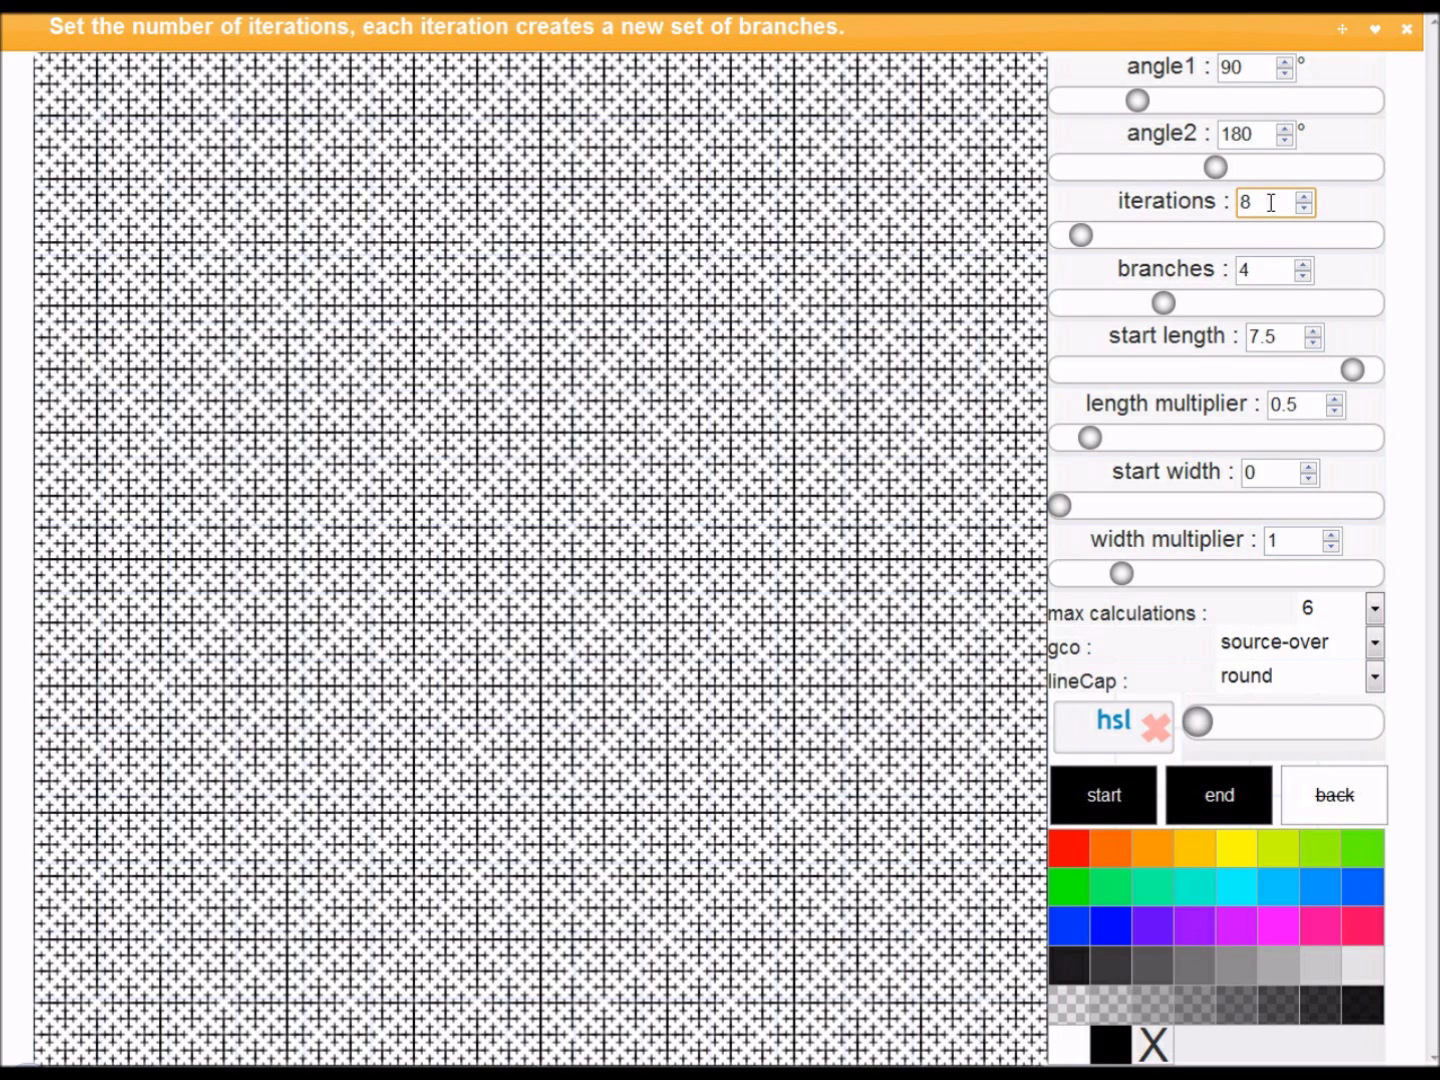
Lower the iterations step by step from 8 through 7, 6 and 5 down to 2
{"action": "key", "text": "BackSpace"}
{"action": "type", "text": "7"}
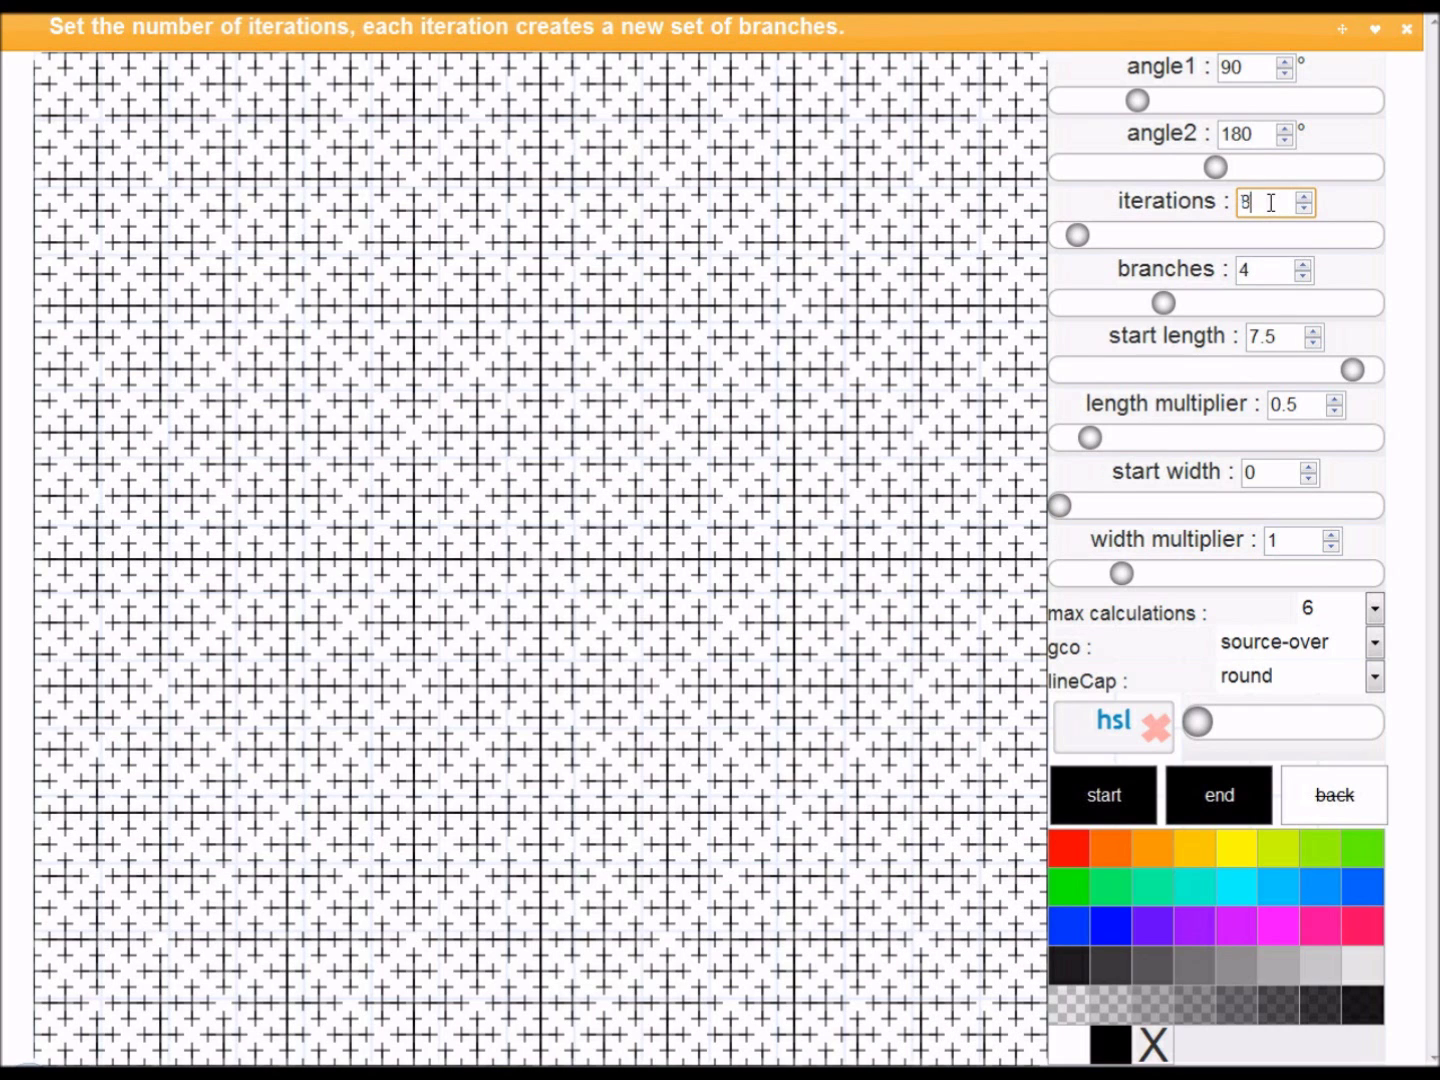
{"action": "key", "text": "BackSpace"}
{"action": "type", "text": "6"}
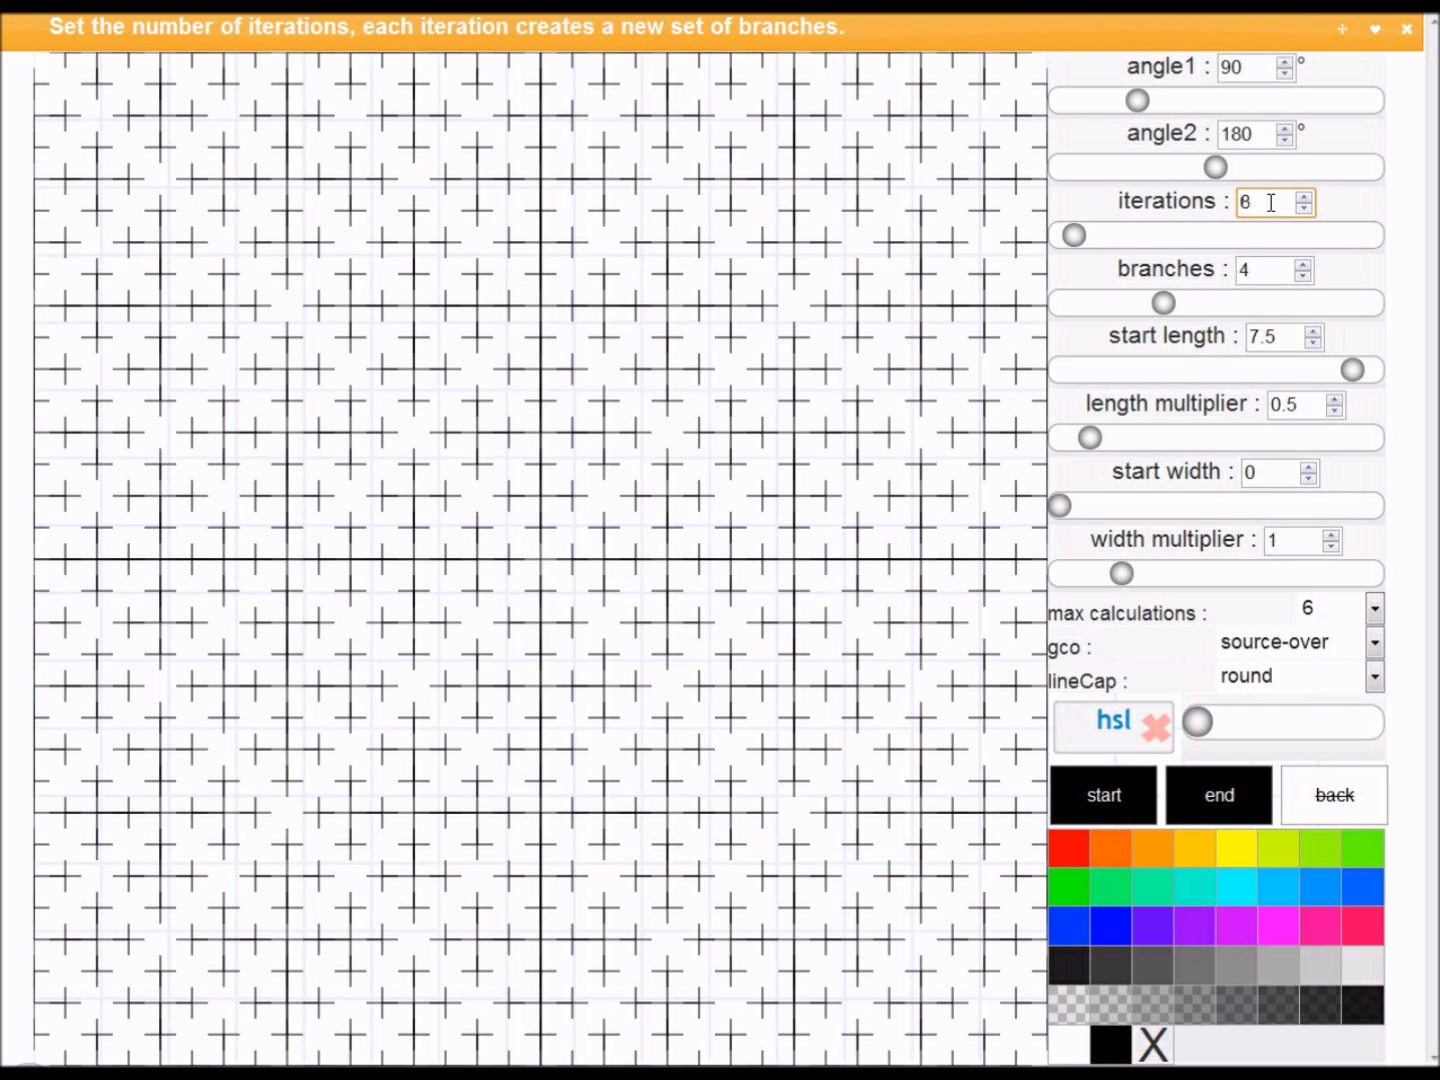
{"action": "key", "text": "BackSpace"}
{"action": "type", "text": "5"}
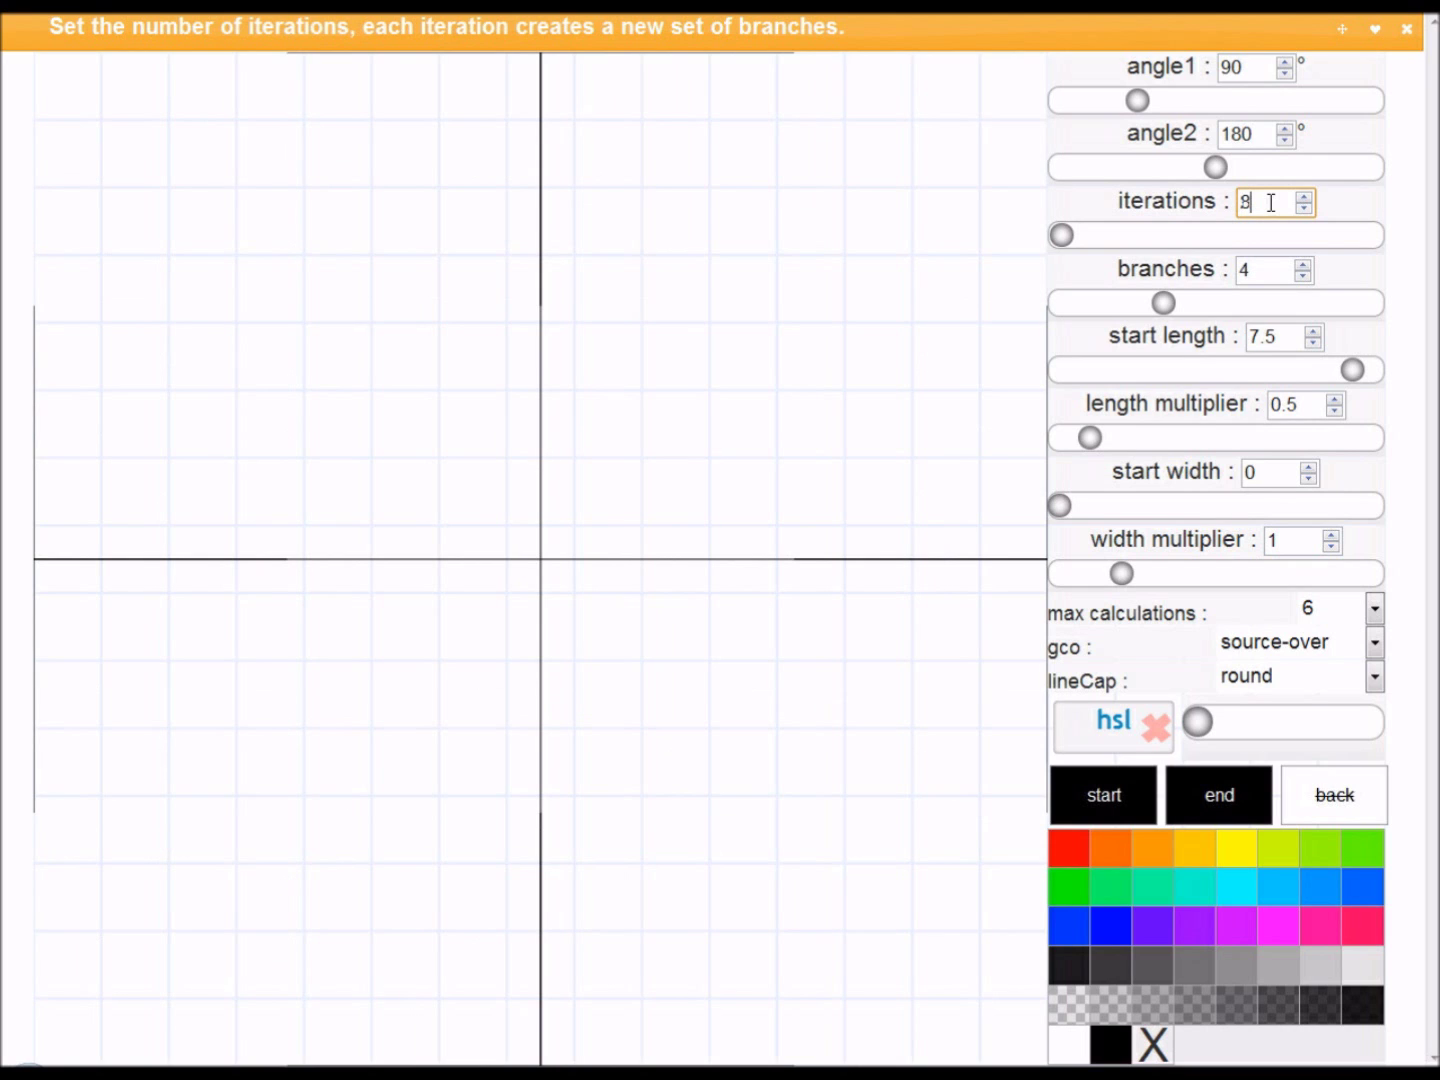
{"action": "key", "text": "BackSpace"}
{"action": "type", "text": "2"}
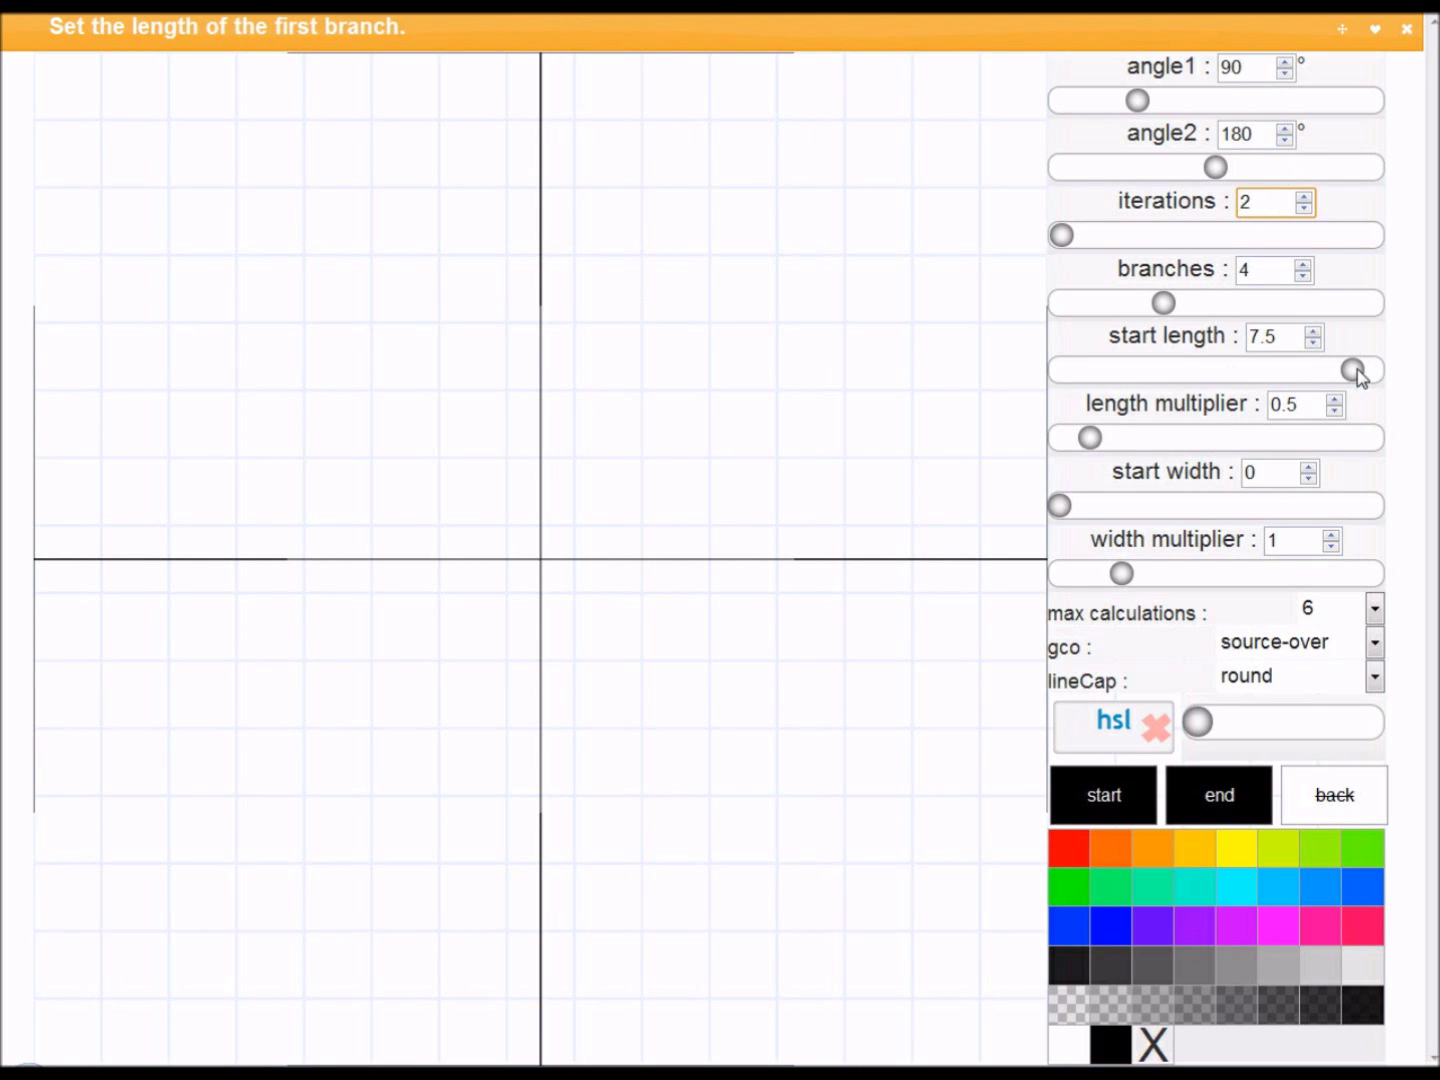
Shorten start length to 1.9, then raise iterations from 1 back up to 7
{"action": "left_click_drag", "start_coordinate": [1357, 374], "coordinate": [1134, 374]}
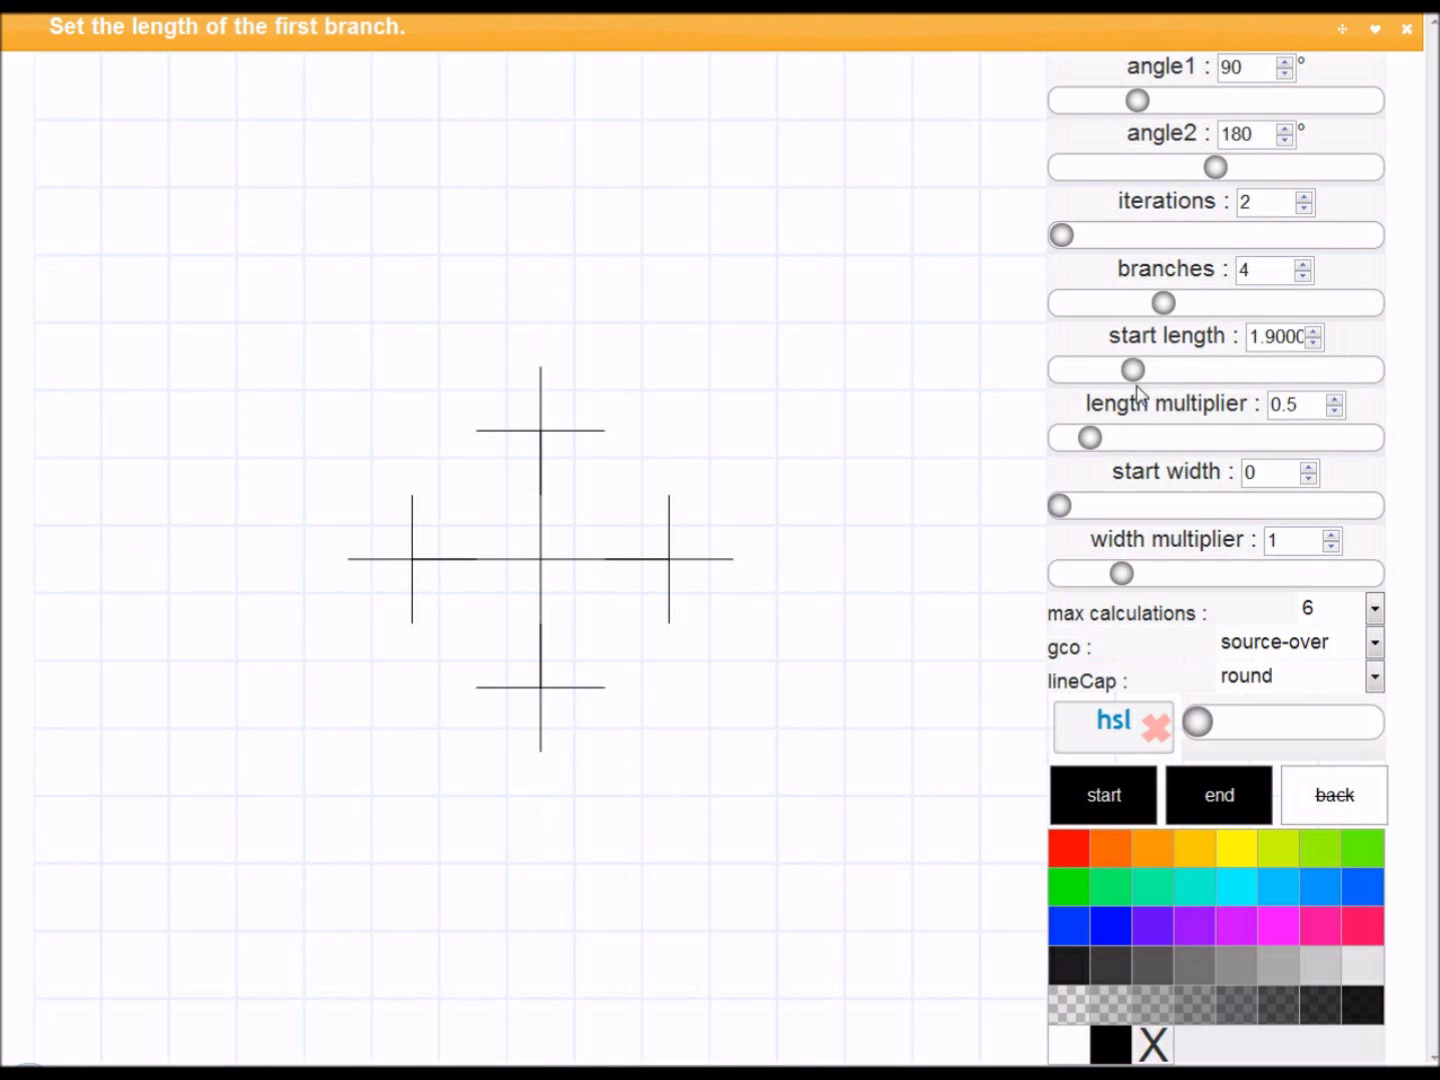
{"action": "left_click", "coordinate": [1302, 209]}
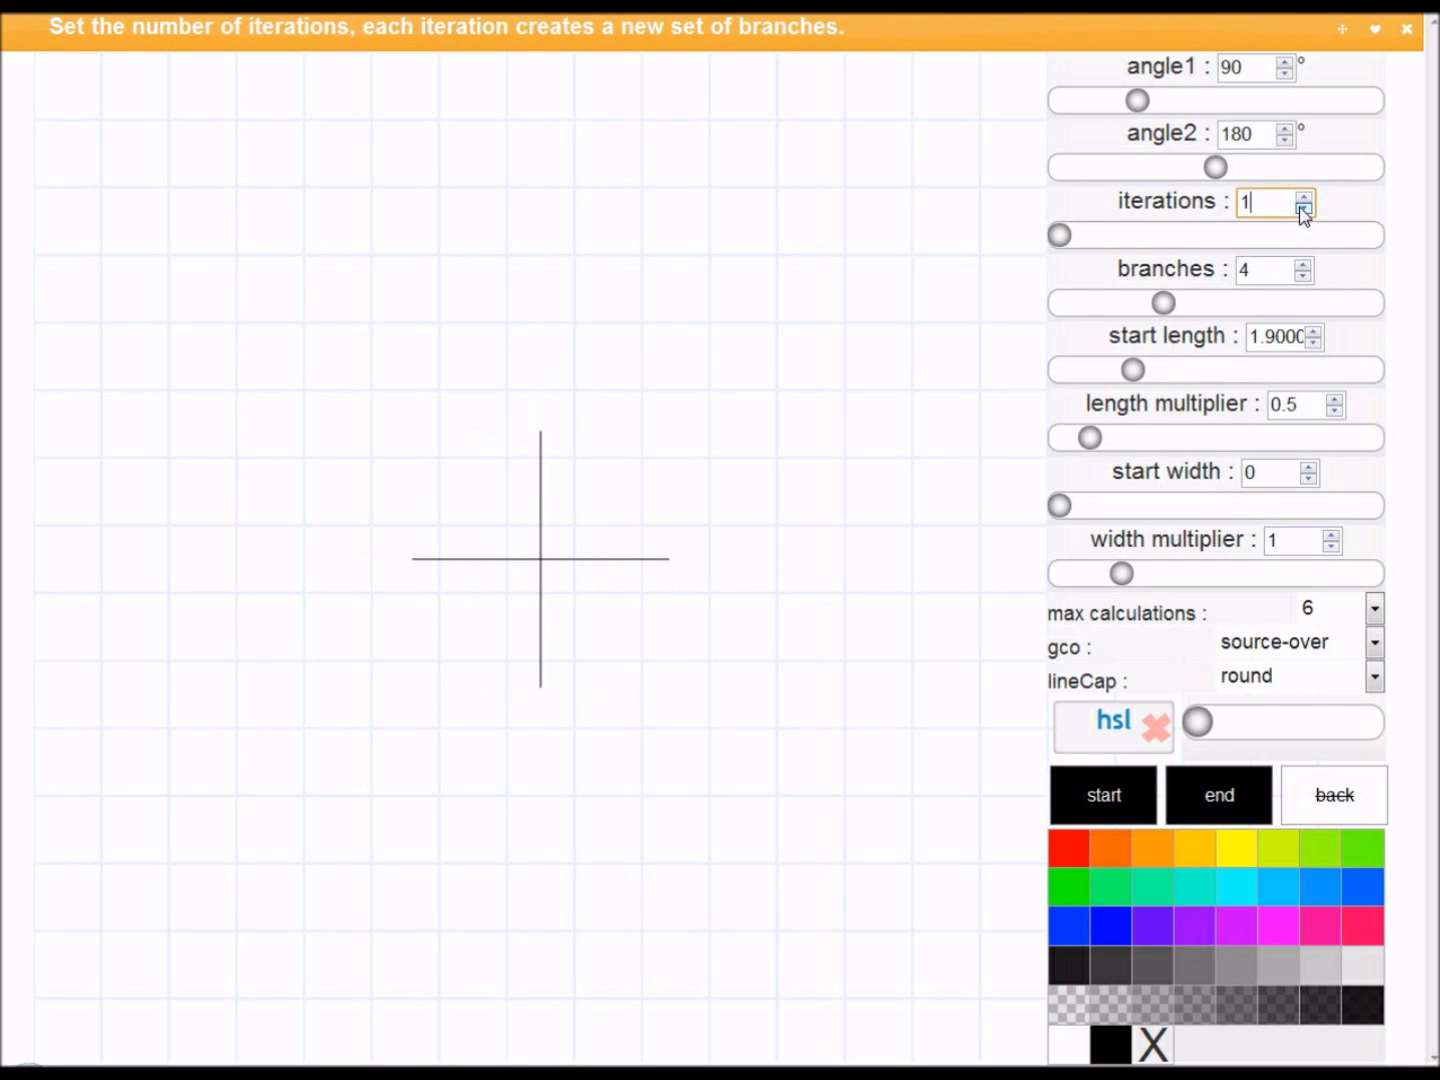
{"action": "left_click", "coordinate": [1304, 198]}
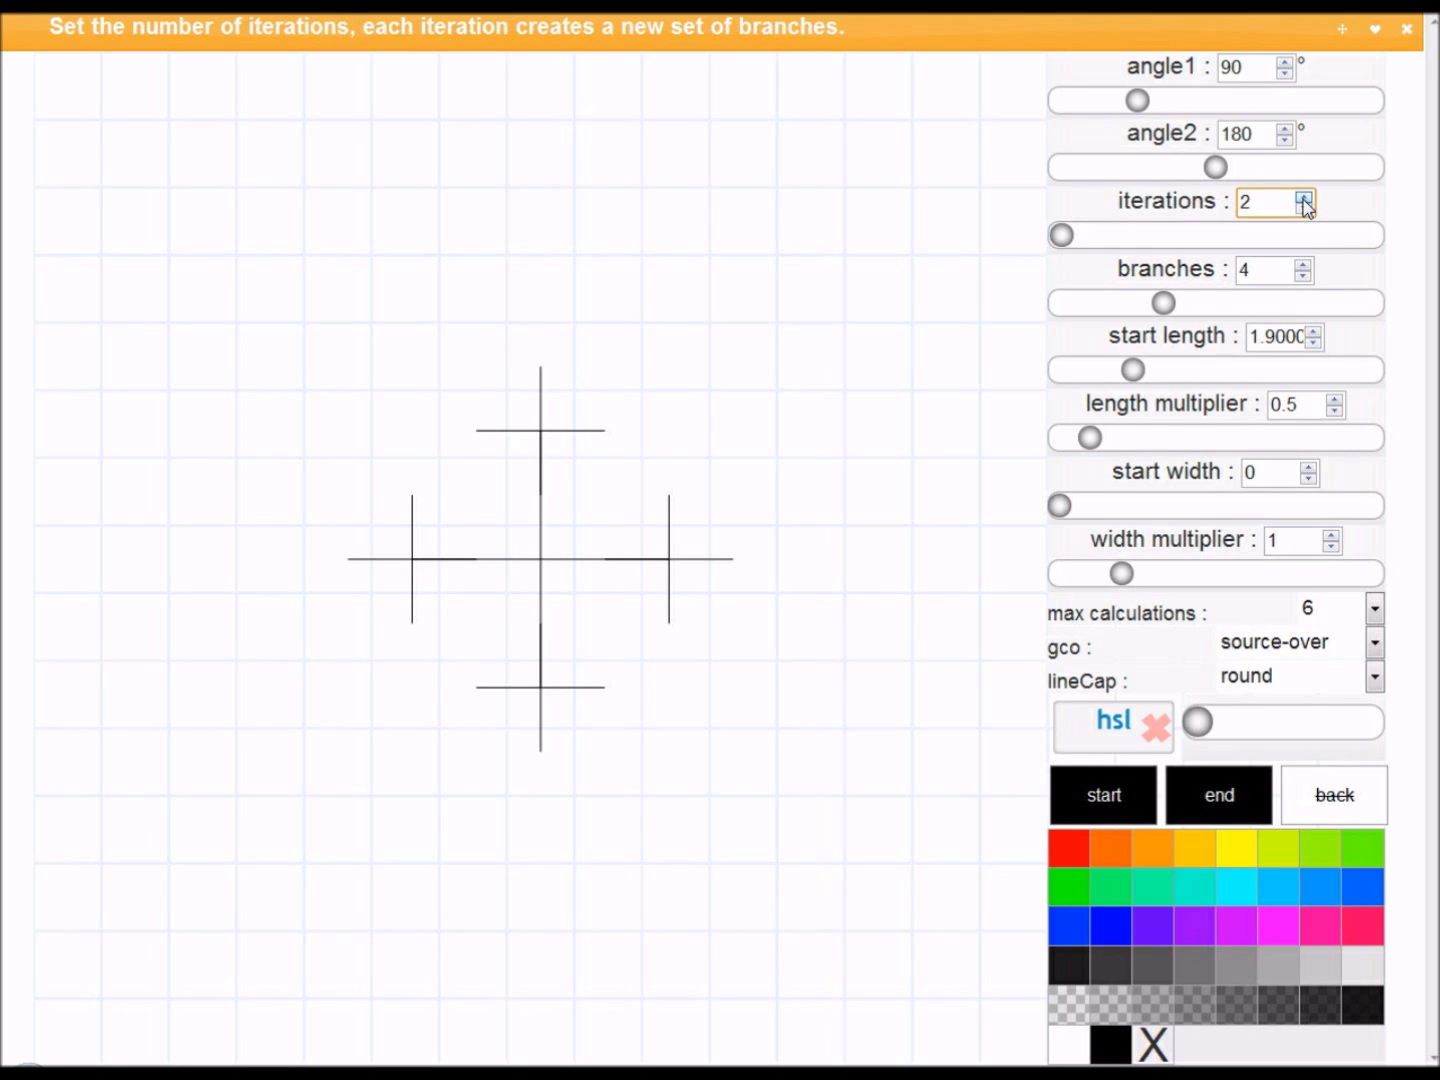
{"action": "left_click", "coordinate": [1304, 198]}
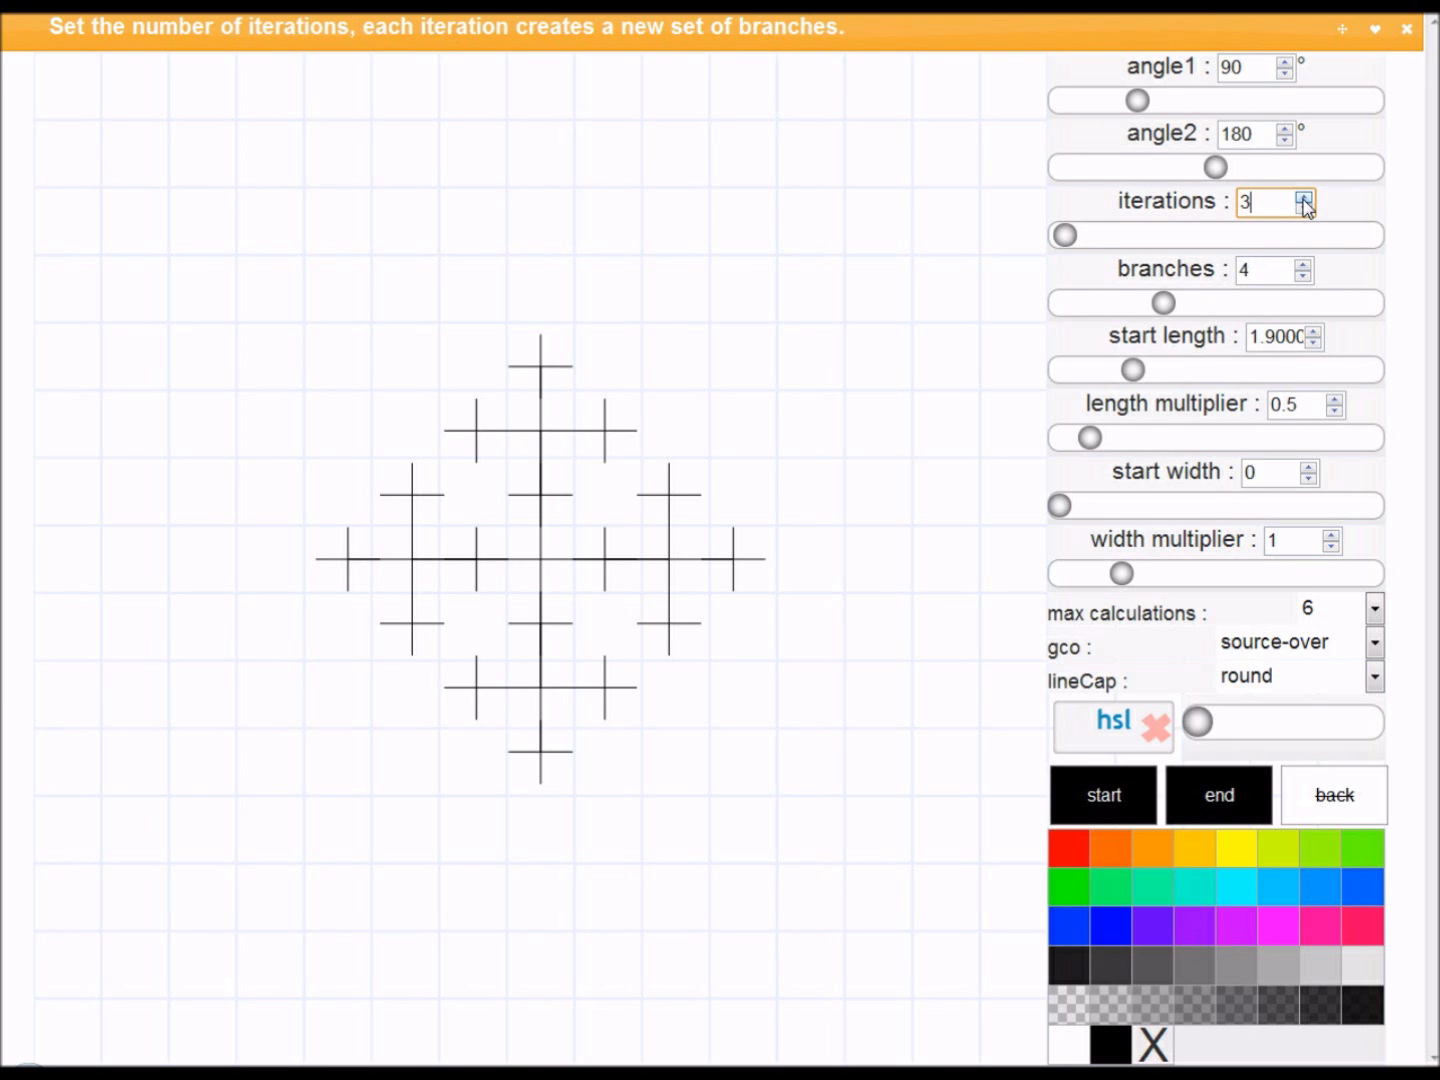
{"action": "left_click", "coordinate": [1303, 198]}
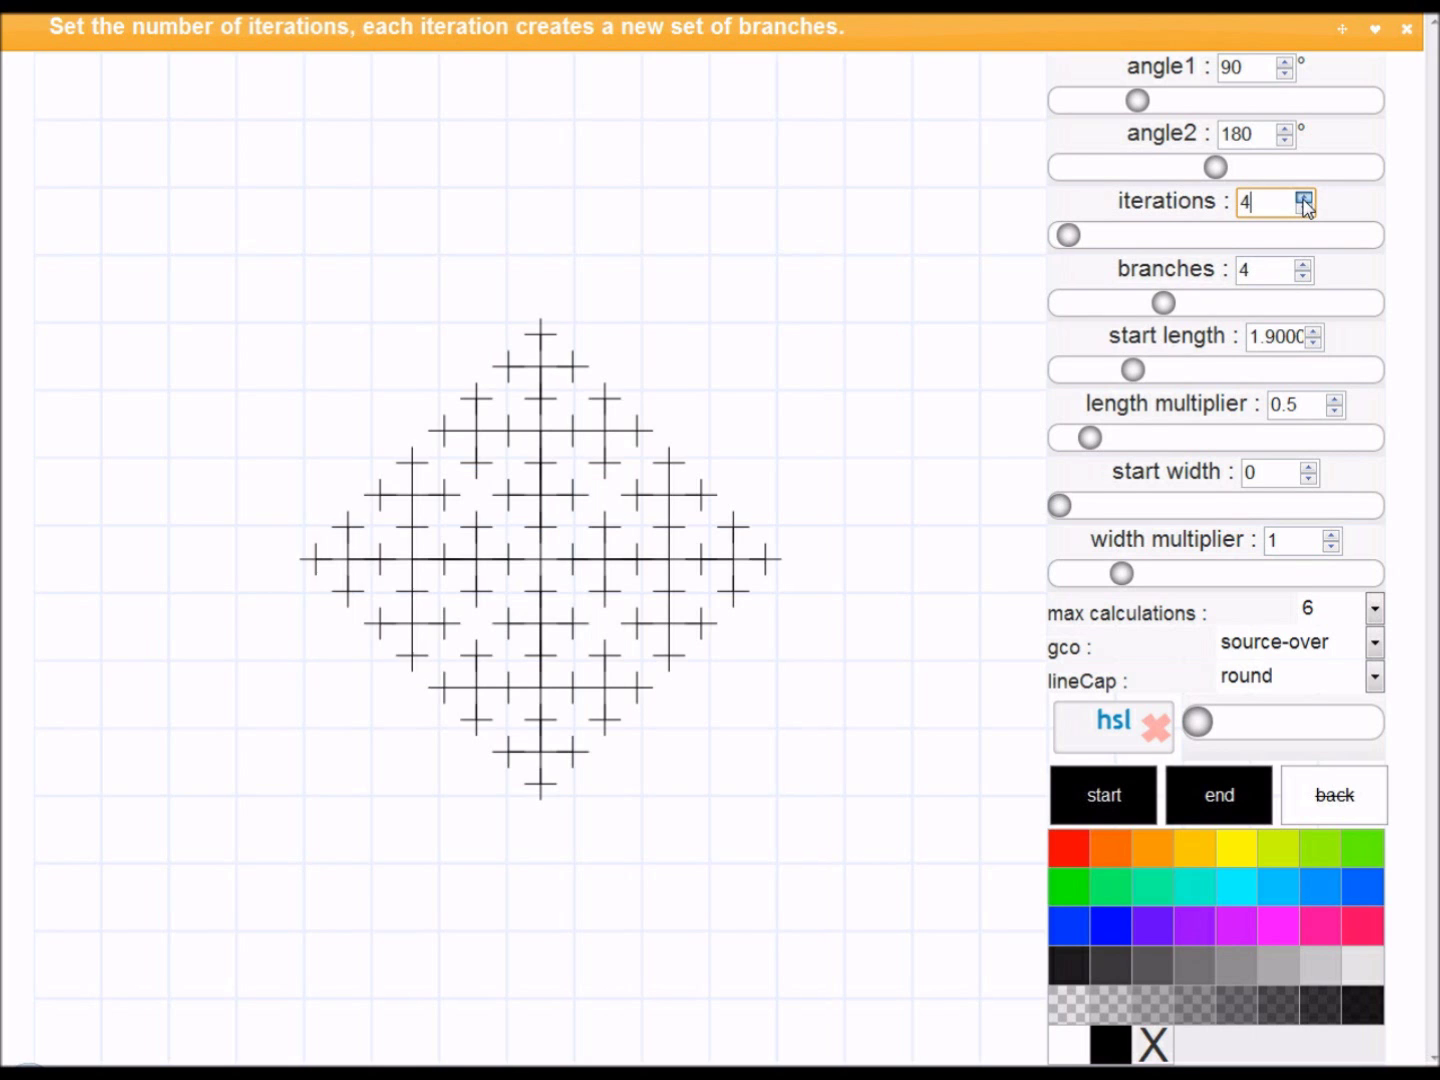
{"action": "left_click", "coordinate": [1303, 198]}
{"action": "left_click", "coordinate": [1302, 198]}
{"action": "left_click", "coordinate": [1303, 198]}
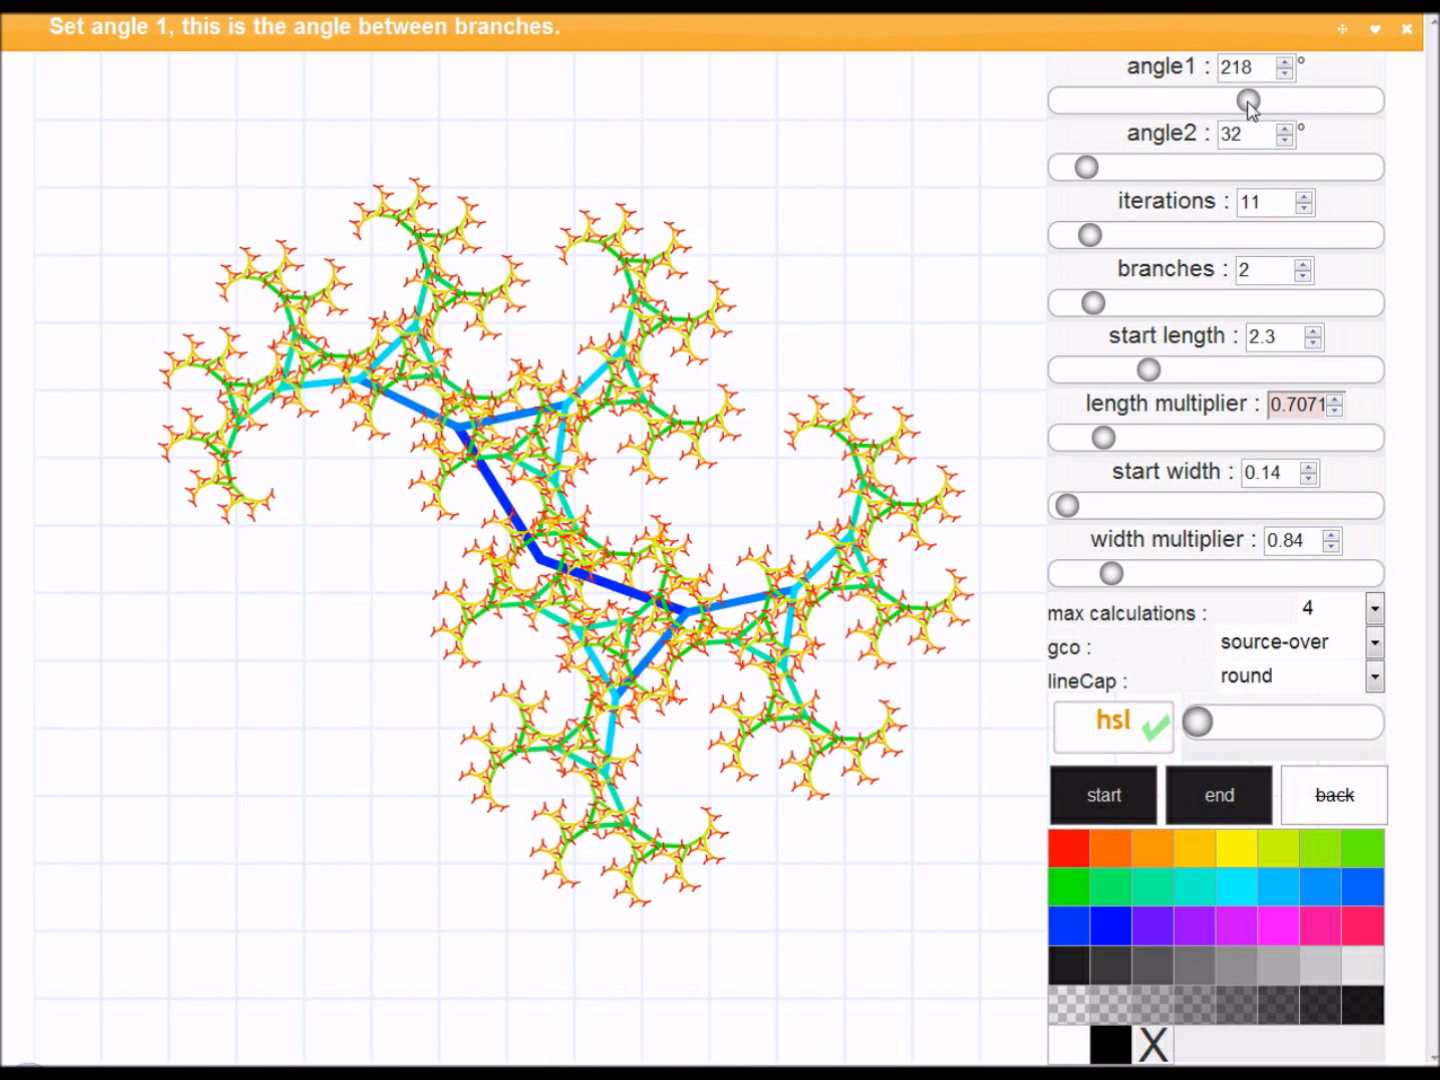
Lower angle 1 to 170° to stretch the HSL fractal into a diagonal cluster
{"action": "left_click_drag", "start_coordinate": [1247, 100], "coordinate": [1206, 100]}
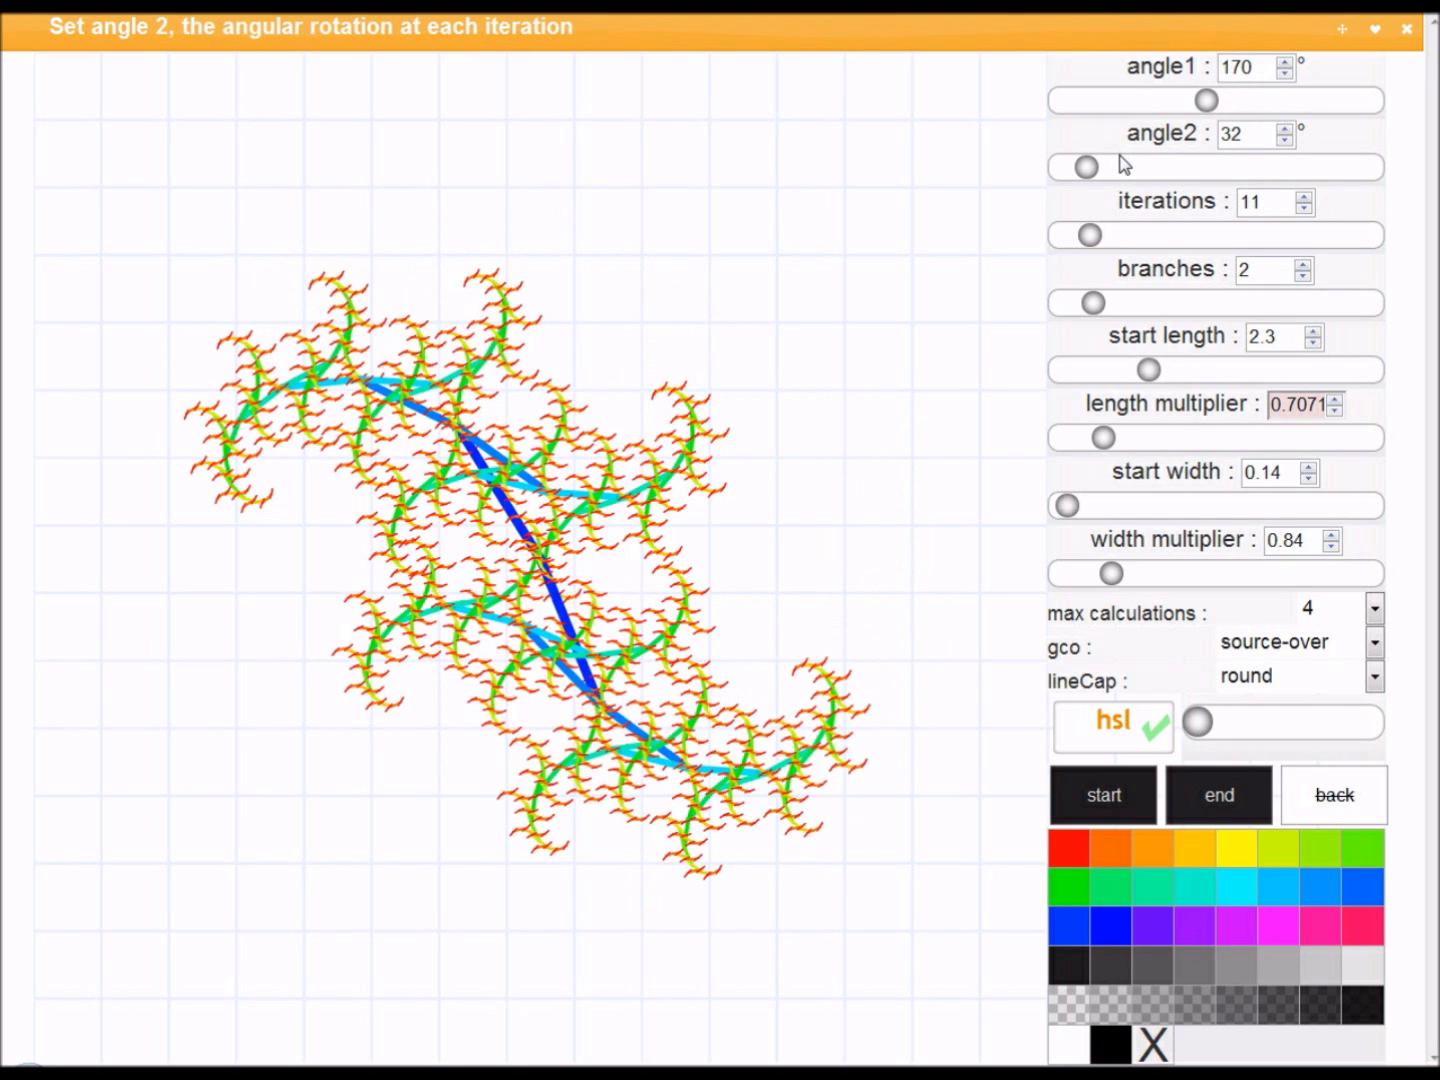
Lower the iterations from 11 to 9
{"action": "left_click", "coordinate": [1303, 207]}
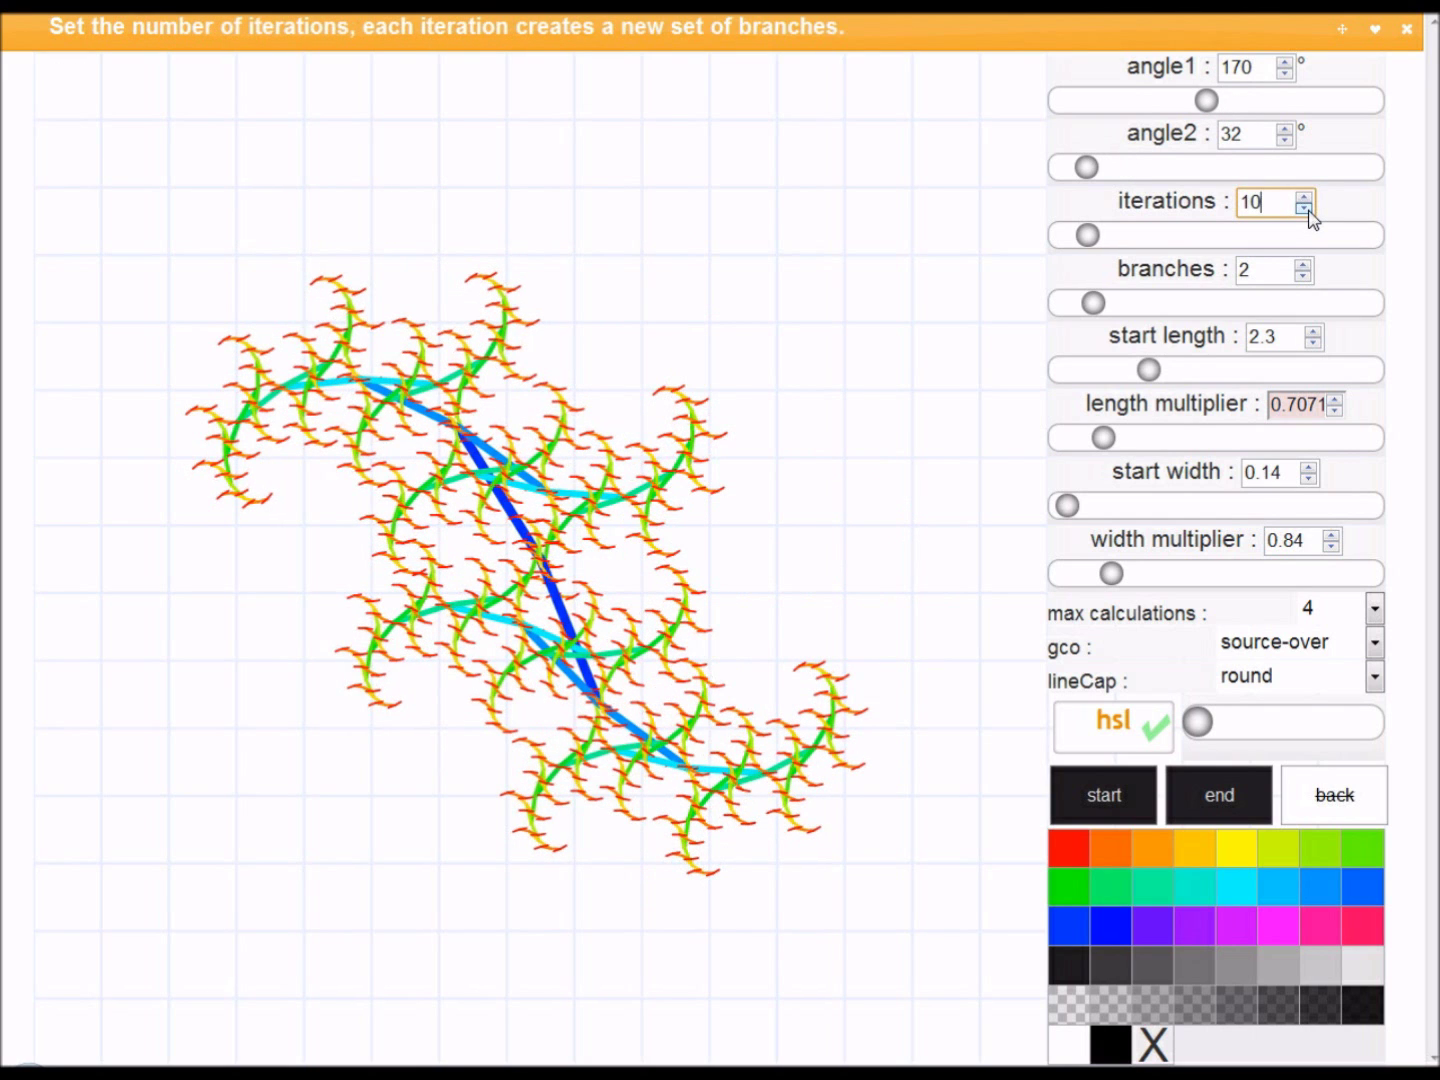
{"action": "left_click", "coordinate": [1304, 207]}
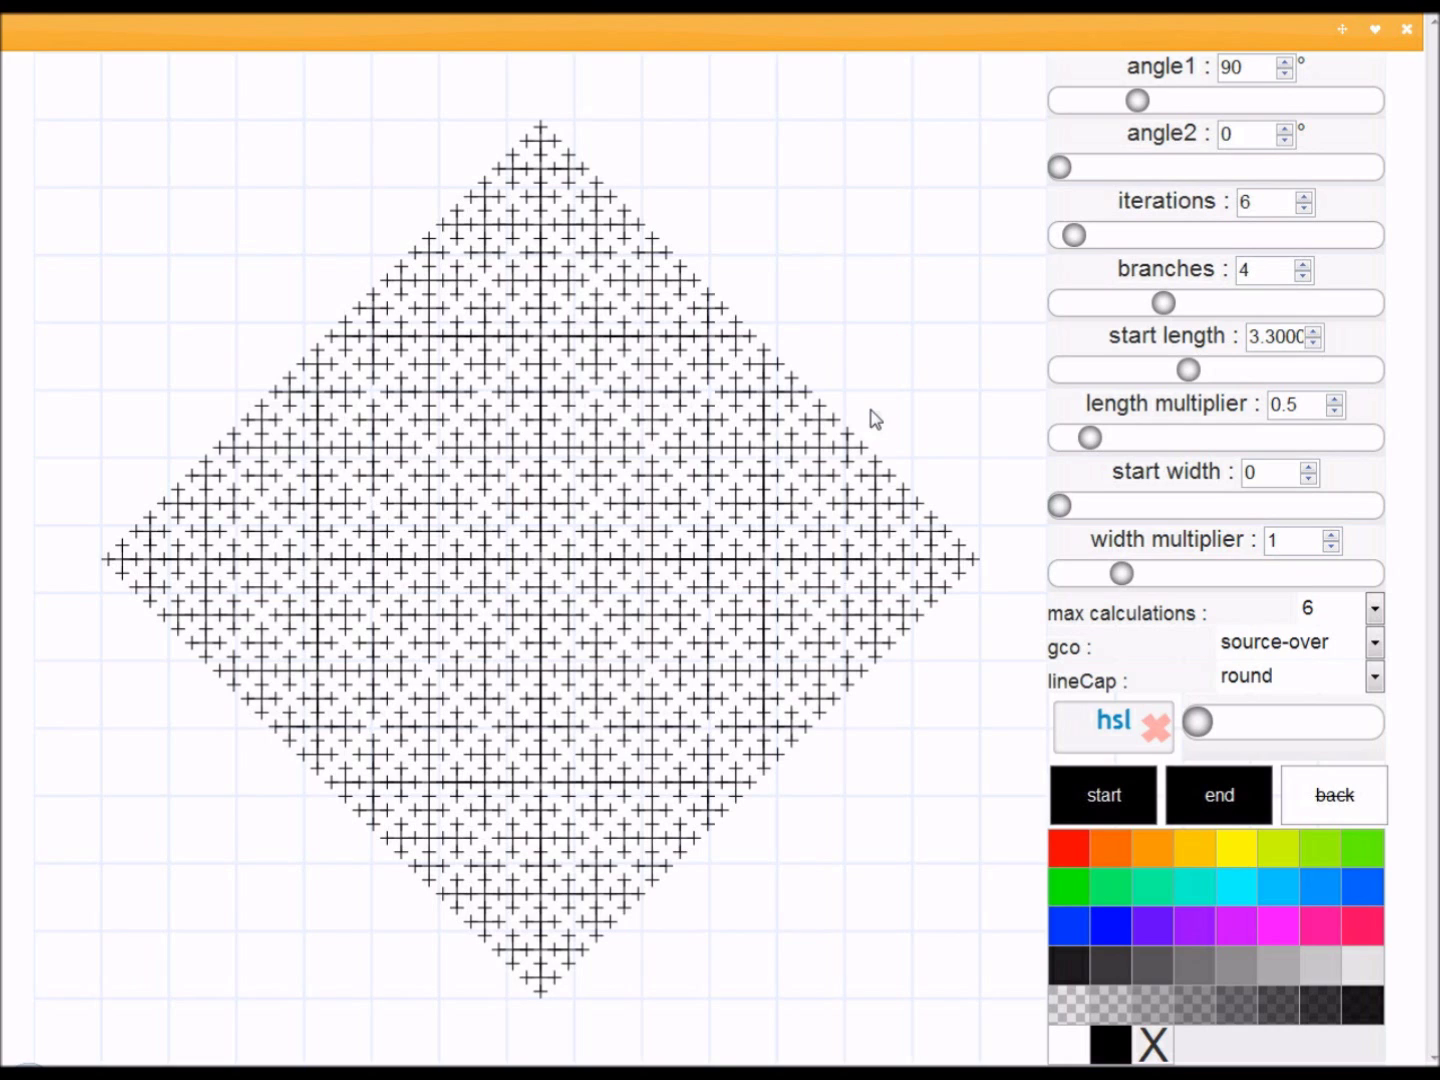
Set branches to 5 and lower angle 1 from 90° to 82°
{"action": "left_click", "coordinate": [1302, 265]}
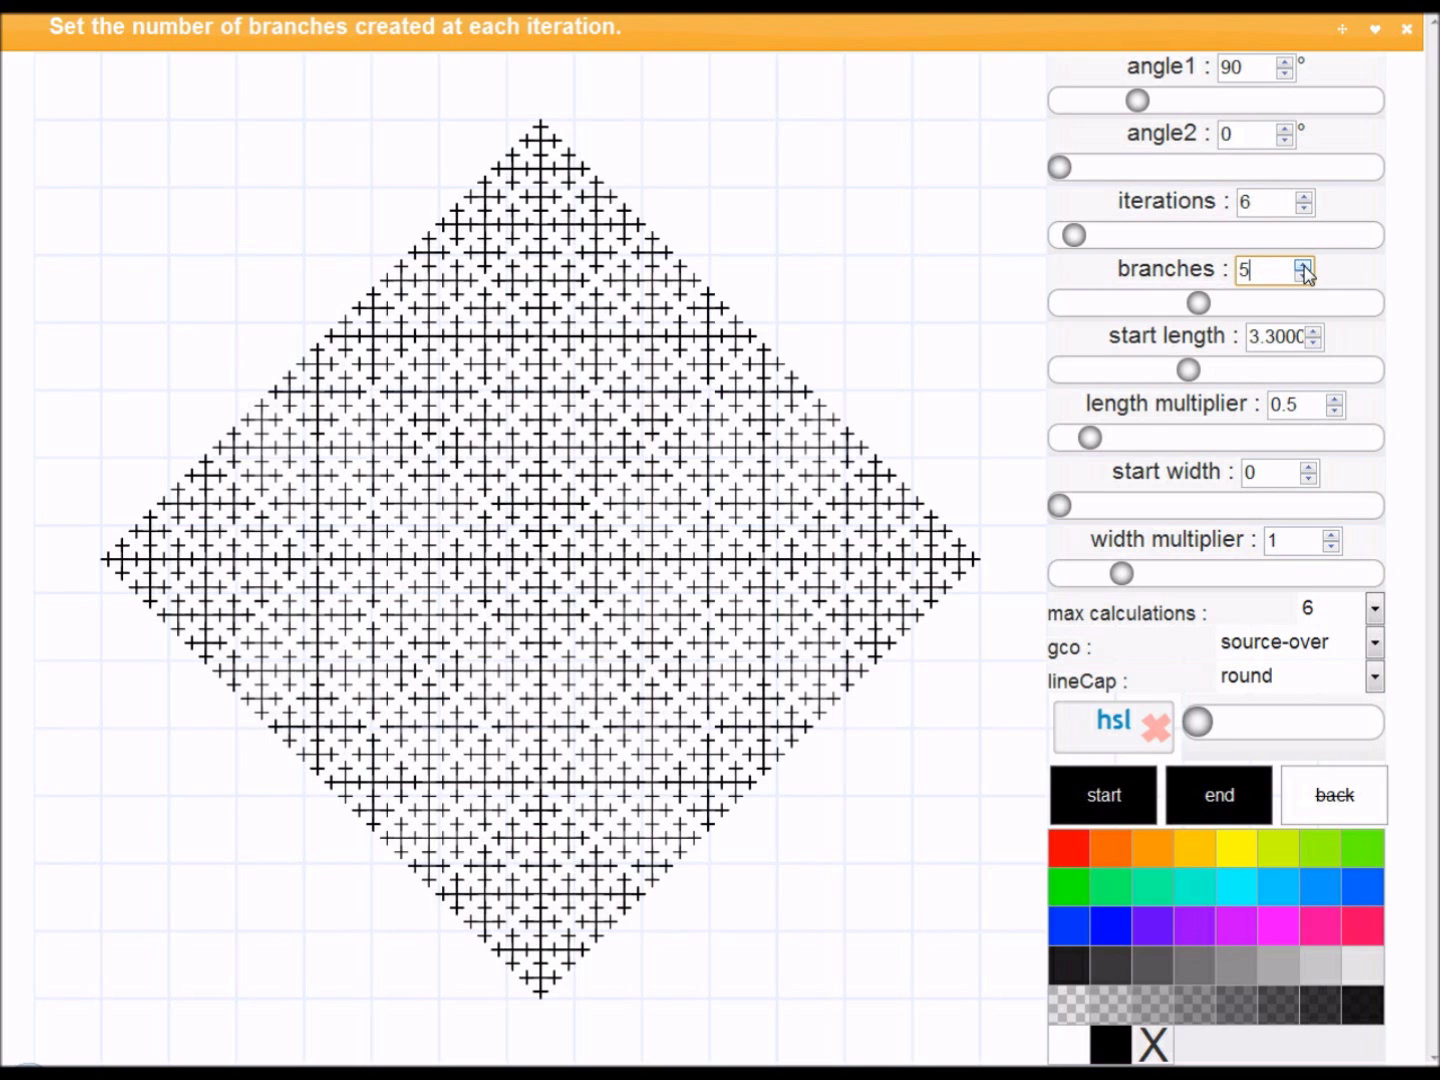
{"action": "left_click", "coordinate": [1284, 74]}
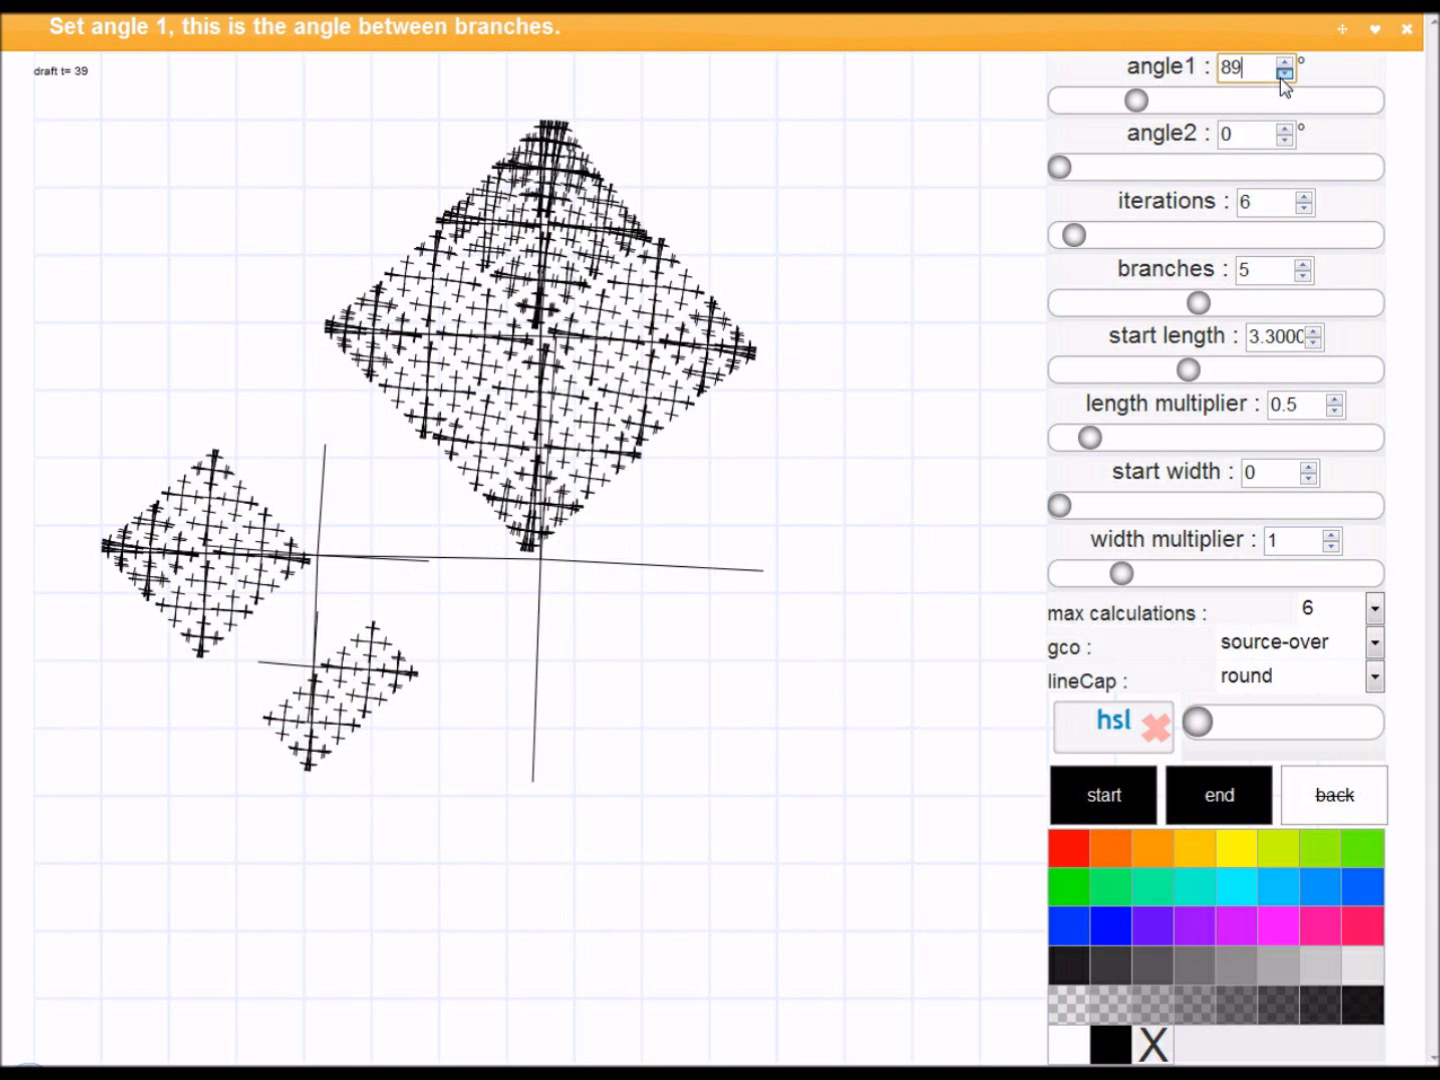
{"action": "left_click", "coordinate": [1283, 74]}
{"action": "left_click", "coordinate": [1284, 74]}
{"action": "left_click", "coordinate": [1284, 74]}
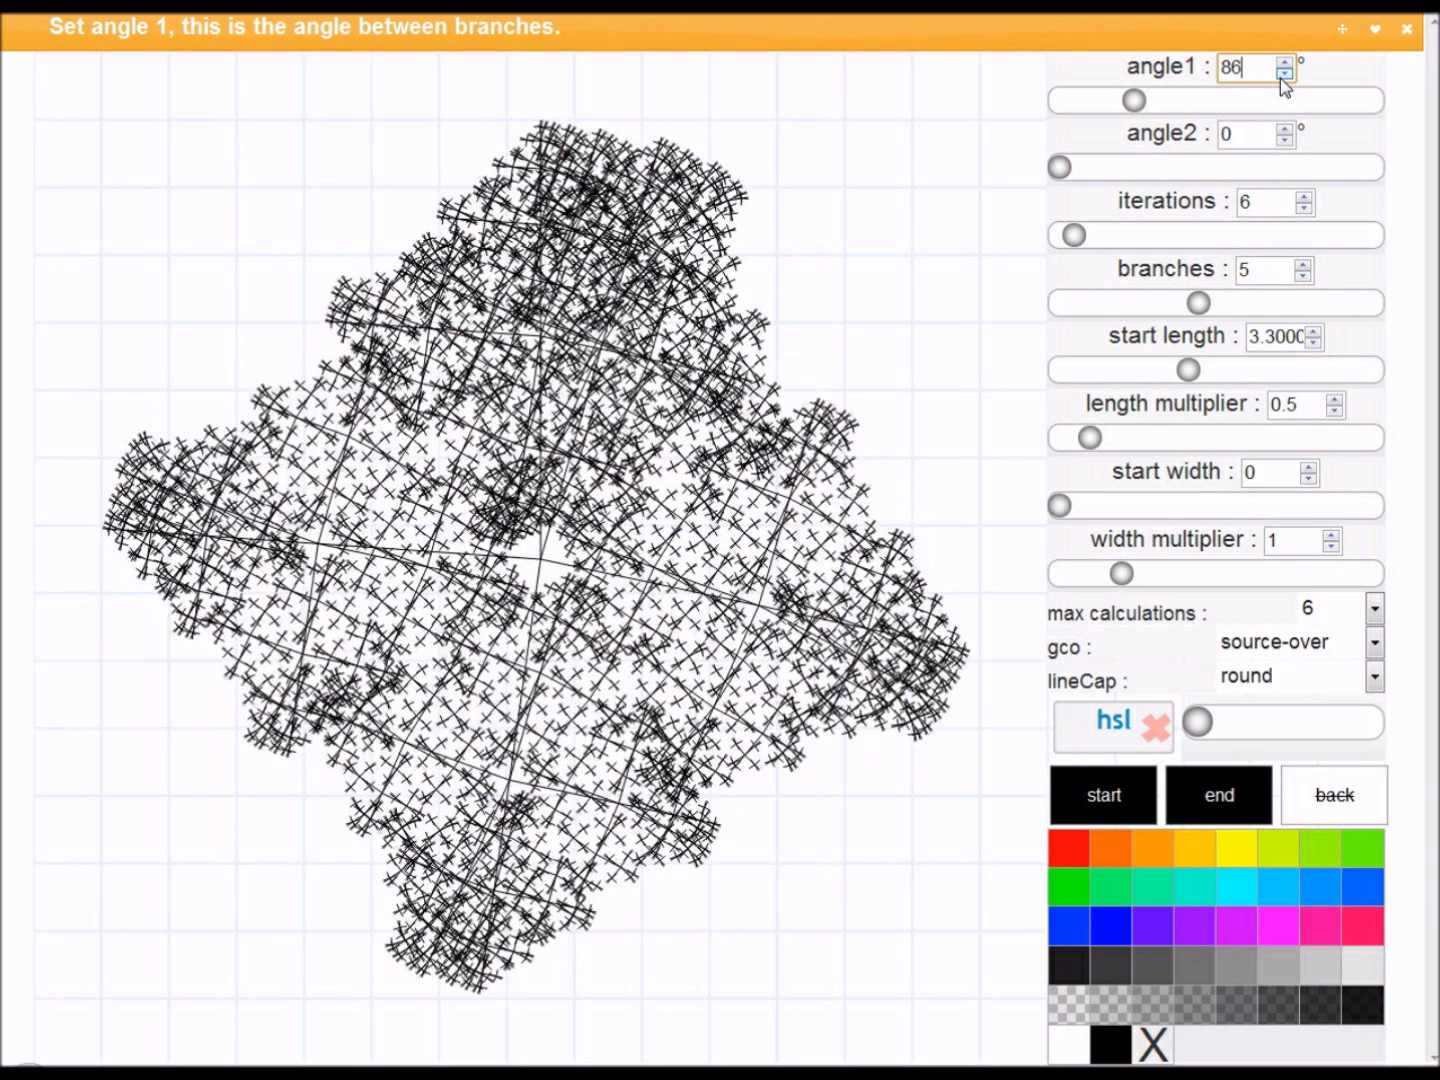
{"action": "left_click", "coordinate": [1283, 74]}
{"action": "left_click", "coordinate": [1284, 74]}
{"action": "left_click", "coordinate": [1283, 74]}
{"action": "left_click", "coordinate": [1284, 74]}
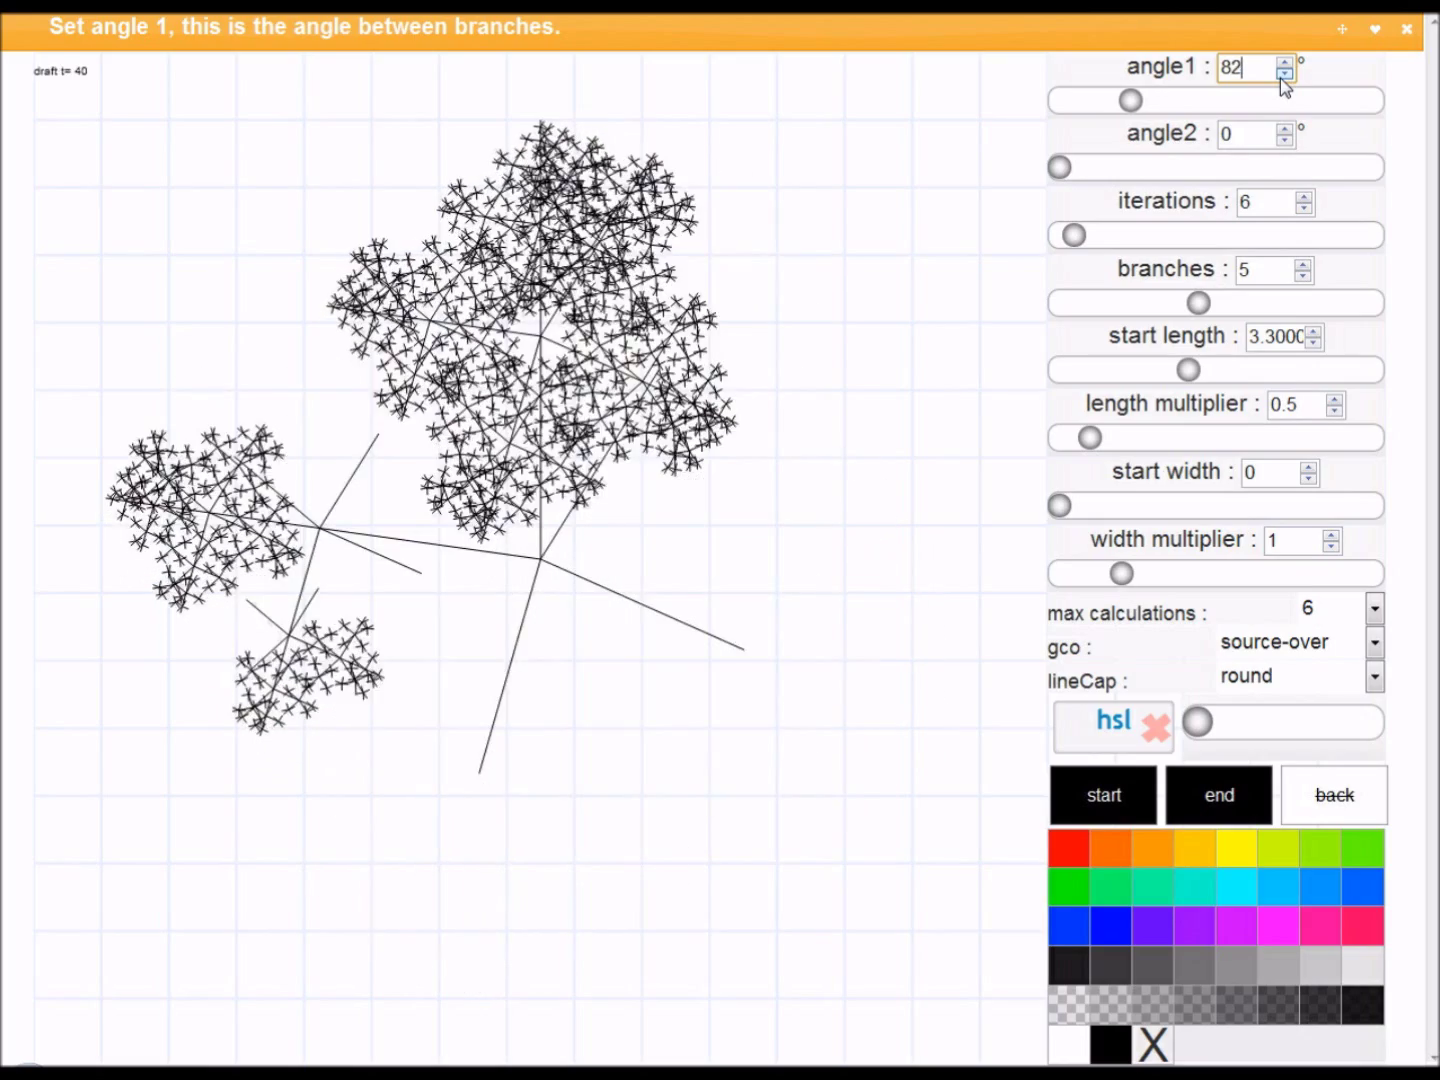
Keep lowering angle 1 from 81° down to 72° to form a pentagon
{"action": "left_click", "coordinate": [1284, 75]}
{"action": "left_click", "coordinate": [1284, 74]}
{"action": "left_click", "coordinate": [1284, 75]}
{"action": "left_click", "coordinate": [1283, 75]}
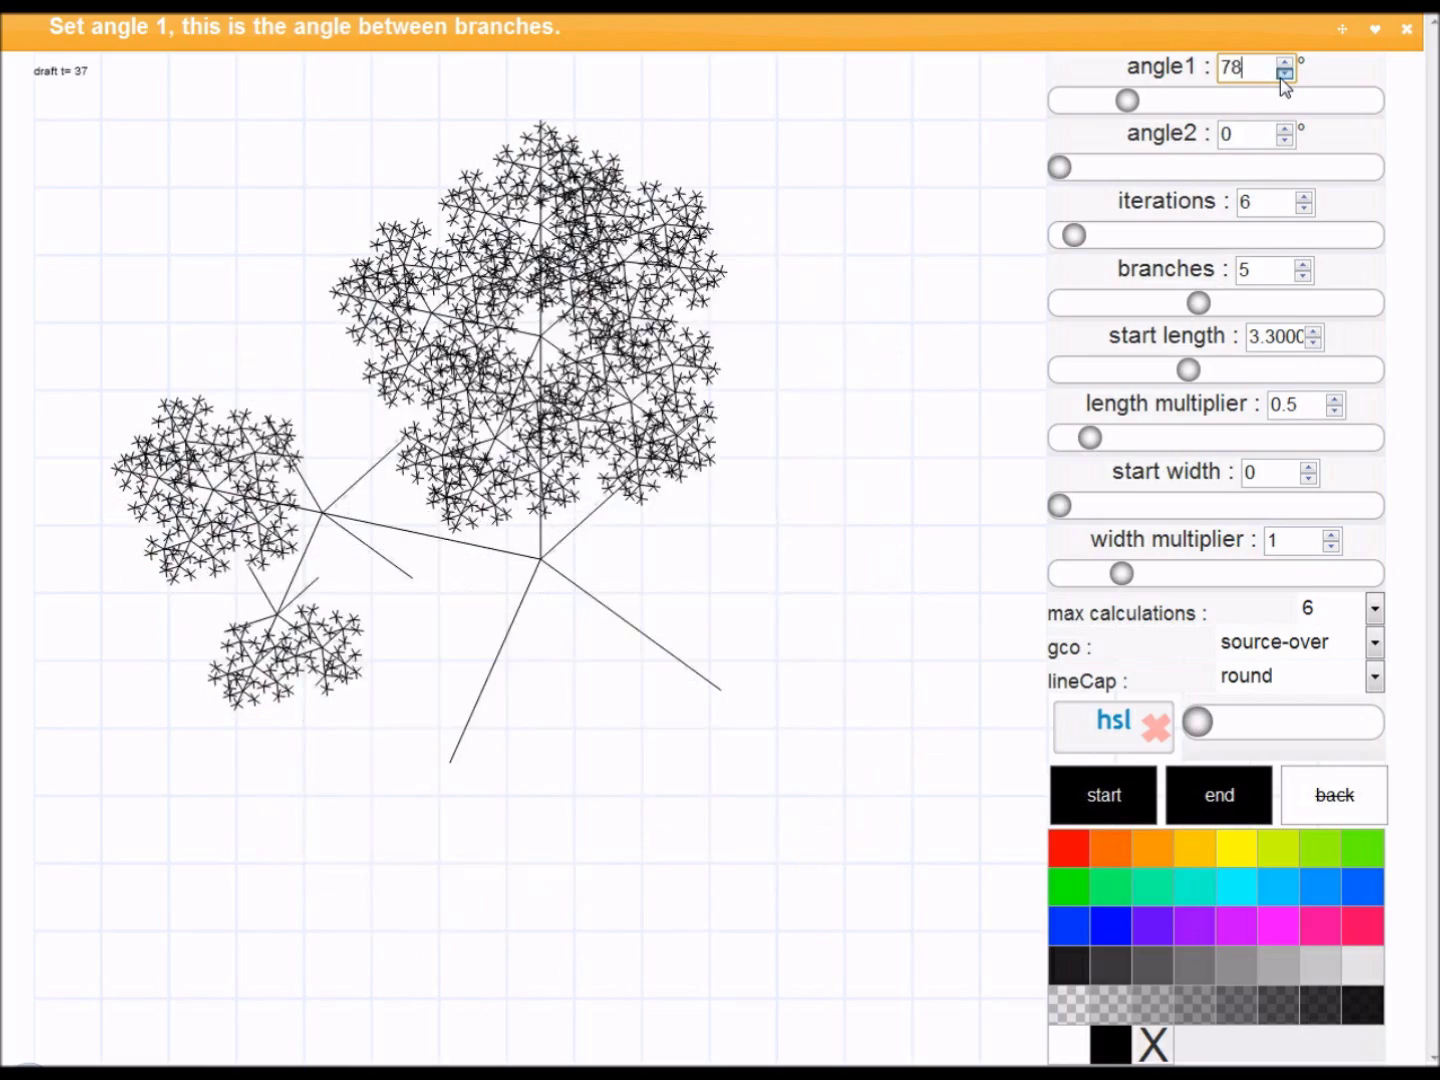
{"action": "left_click", "coordinate": [1284, 74]}
{"action": "left_click", "coordinate": [1283, 74]}
{"action": "left_click", "coordinate": [1284, 74]}
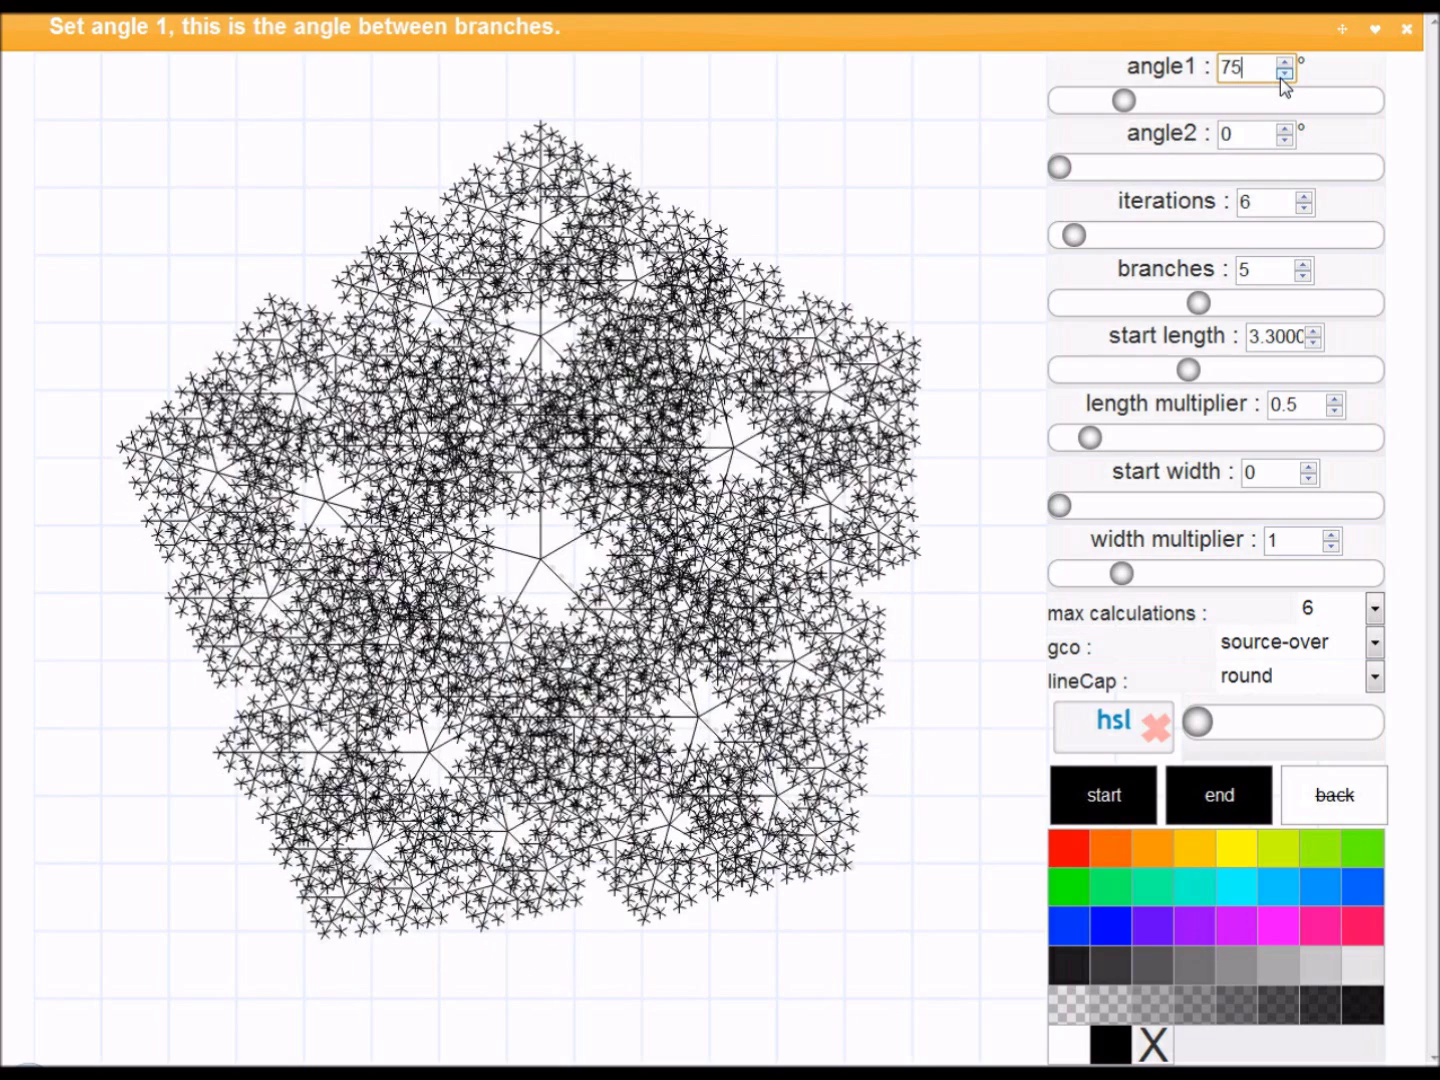
{"action": "left_click", "coordinate": [1283, 74]}
{"action": "left_click", "coordinate": [1284, 74]}
{"action": "left_click", "coordinate": [1284, 74]}
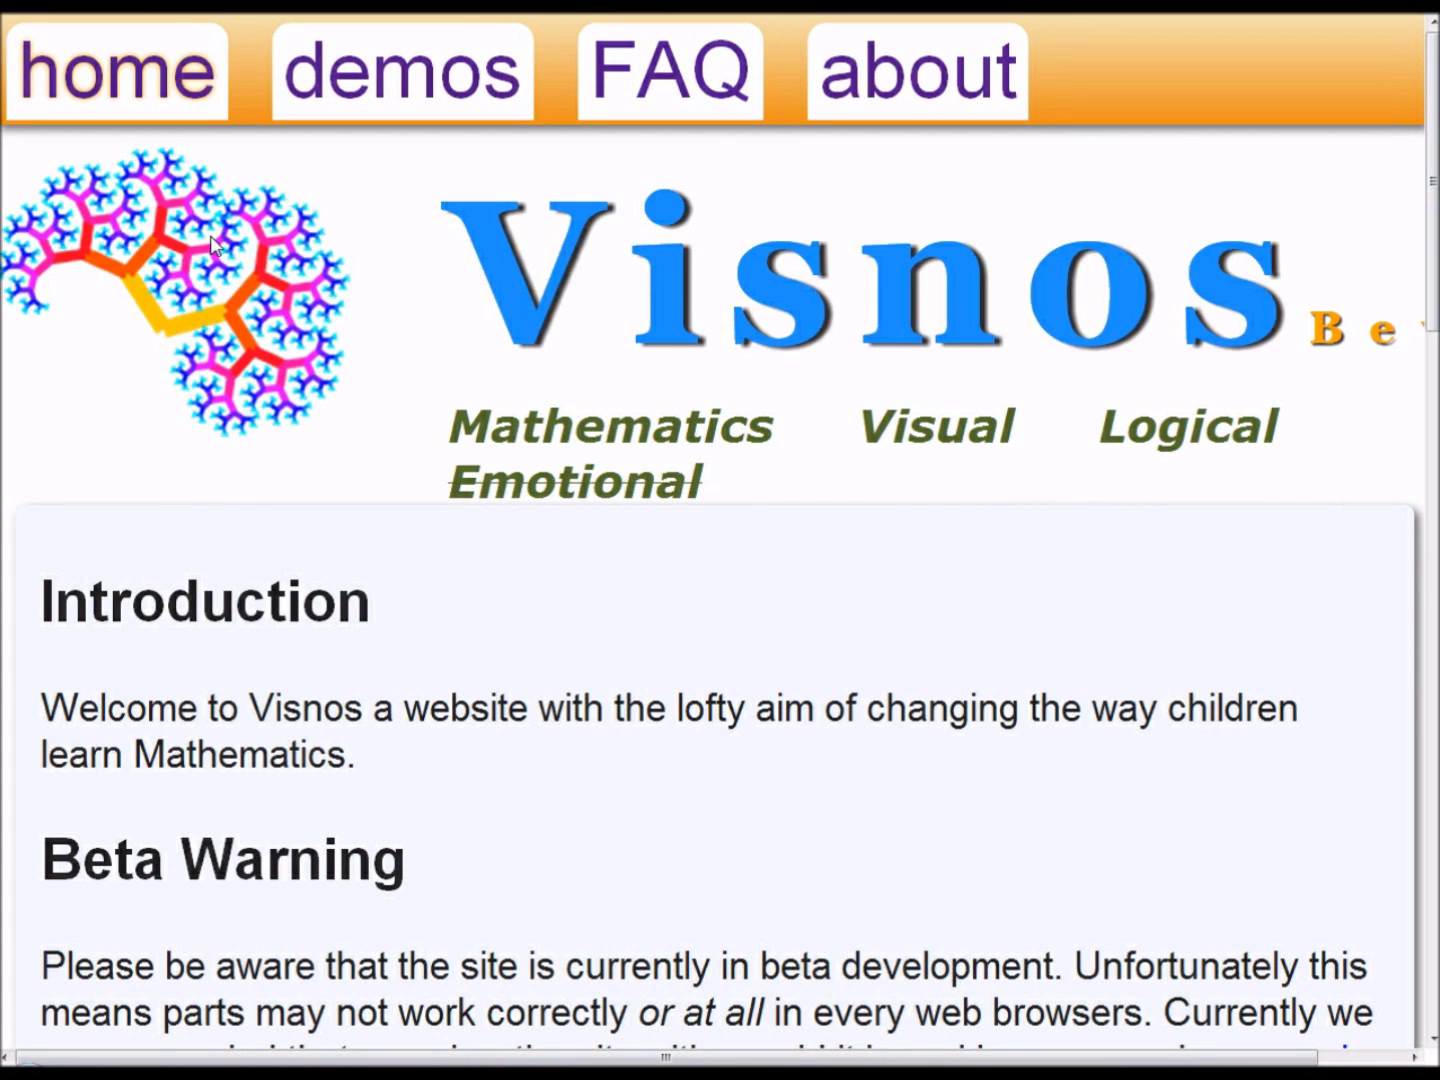
Reset the page zoom level with Ctrl+0
{"action": "key", "text": "ctrl+0"}
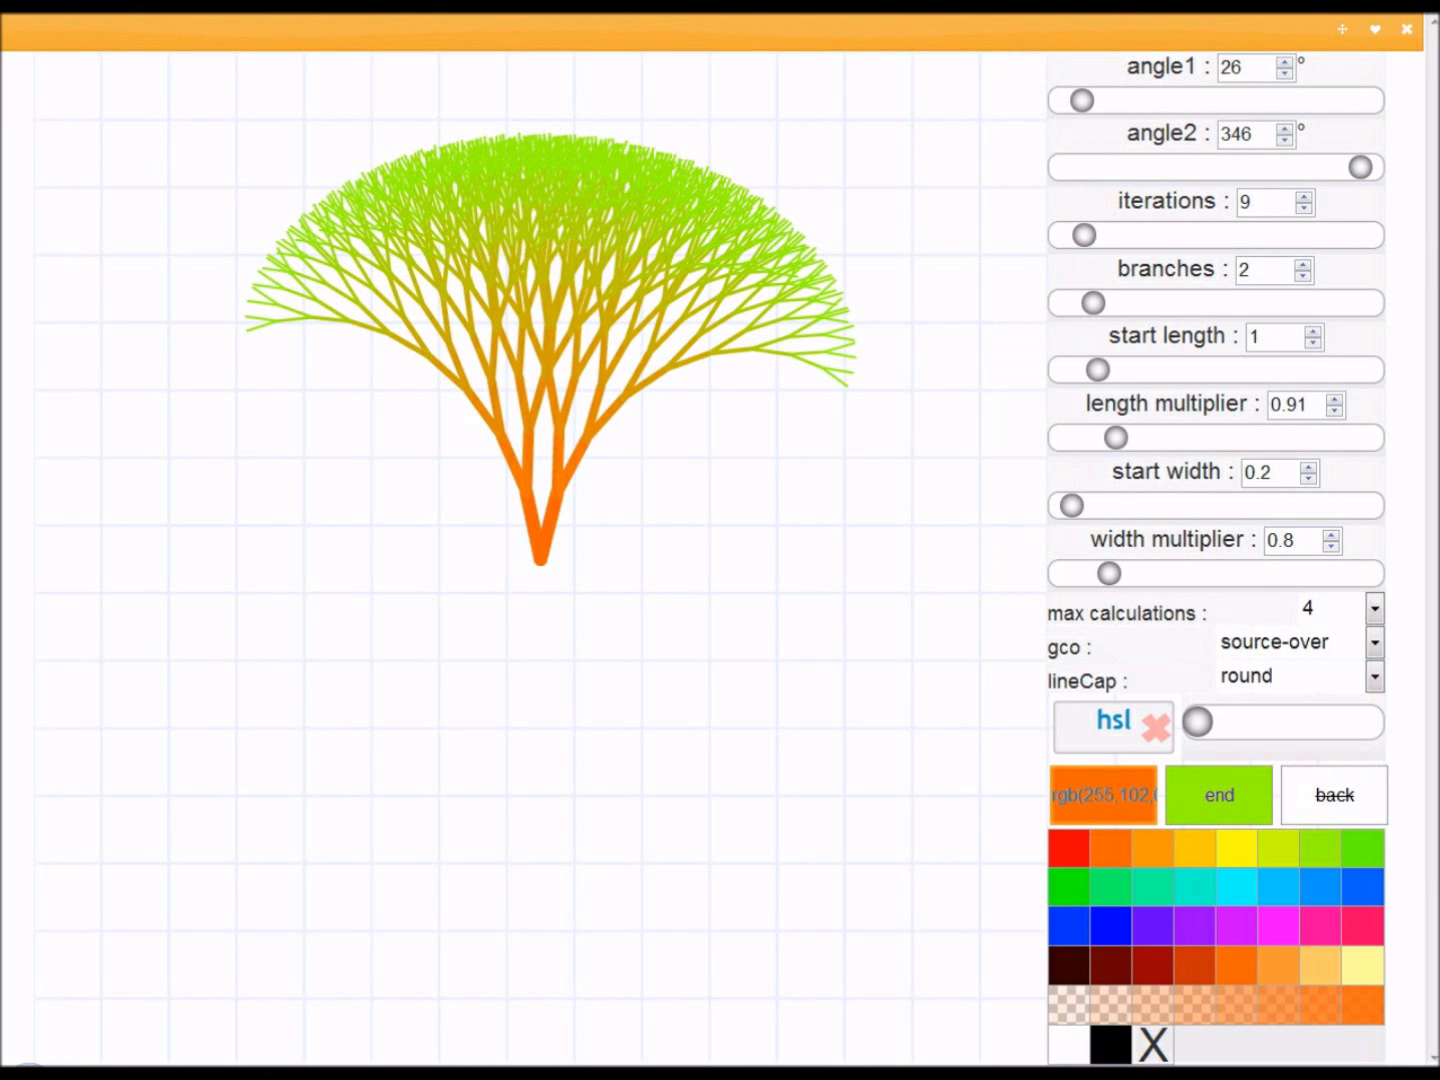
Set angle 1 to 39° and the background colour to dark red rgb(51,0,0)
{"action": "left_click_drag", "start_coordinate": [1082, 100], "coordinate": [1094, 100]}
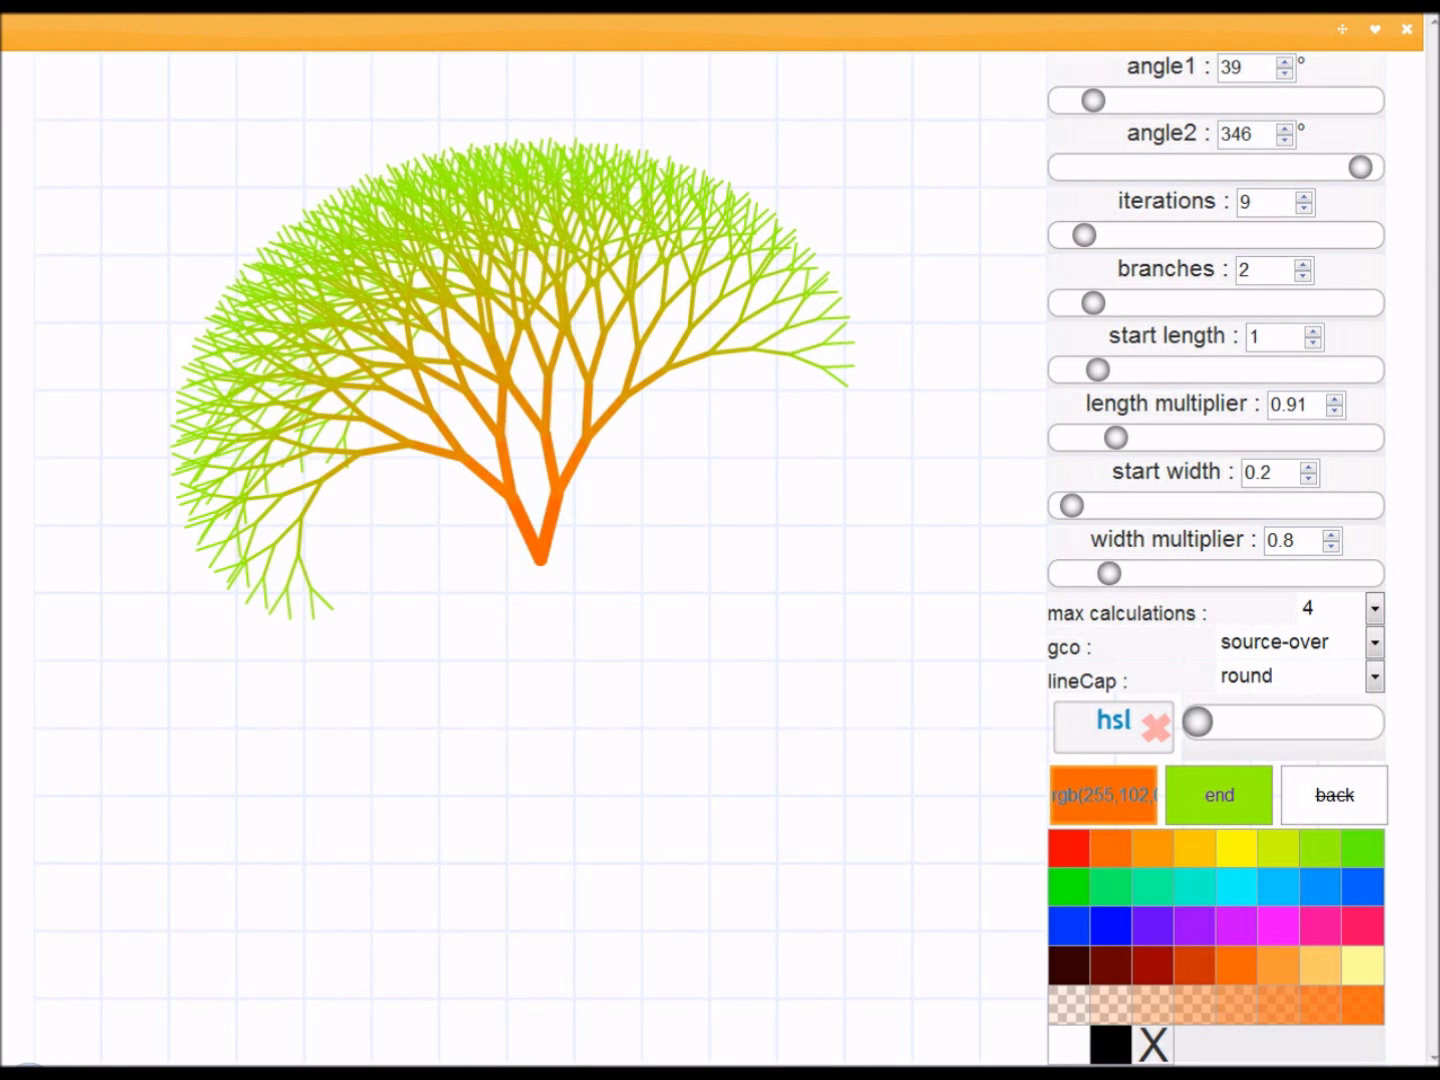
{"action": "left_click", "coordinate": [1334, 795]}
{"action": "left_click", "coordinate": [1200, 882]}
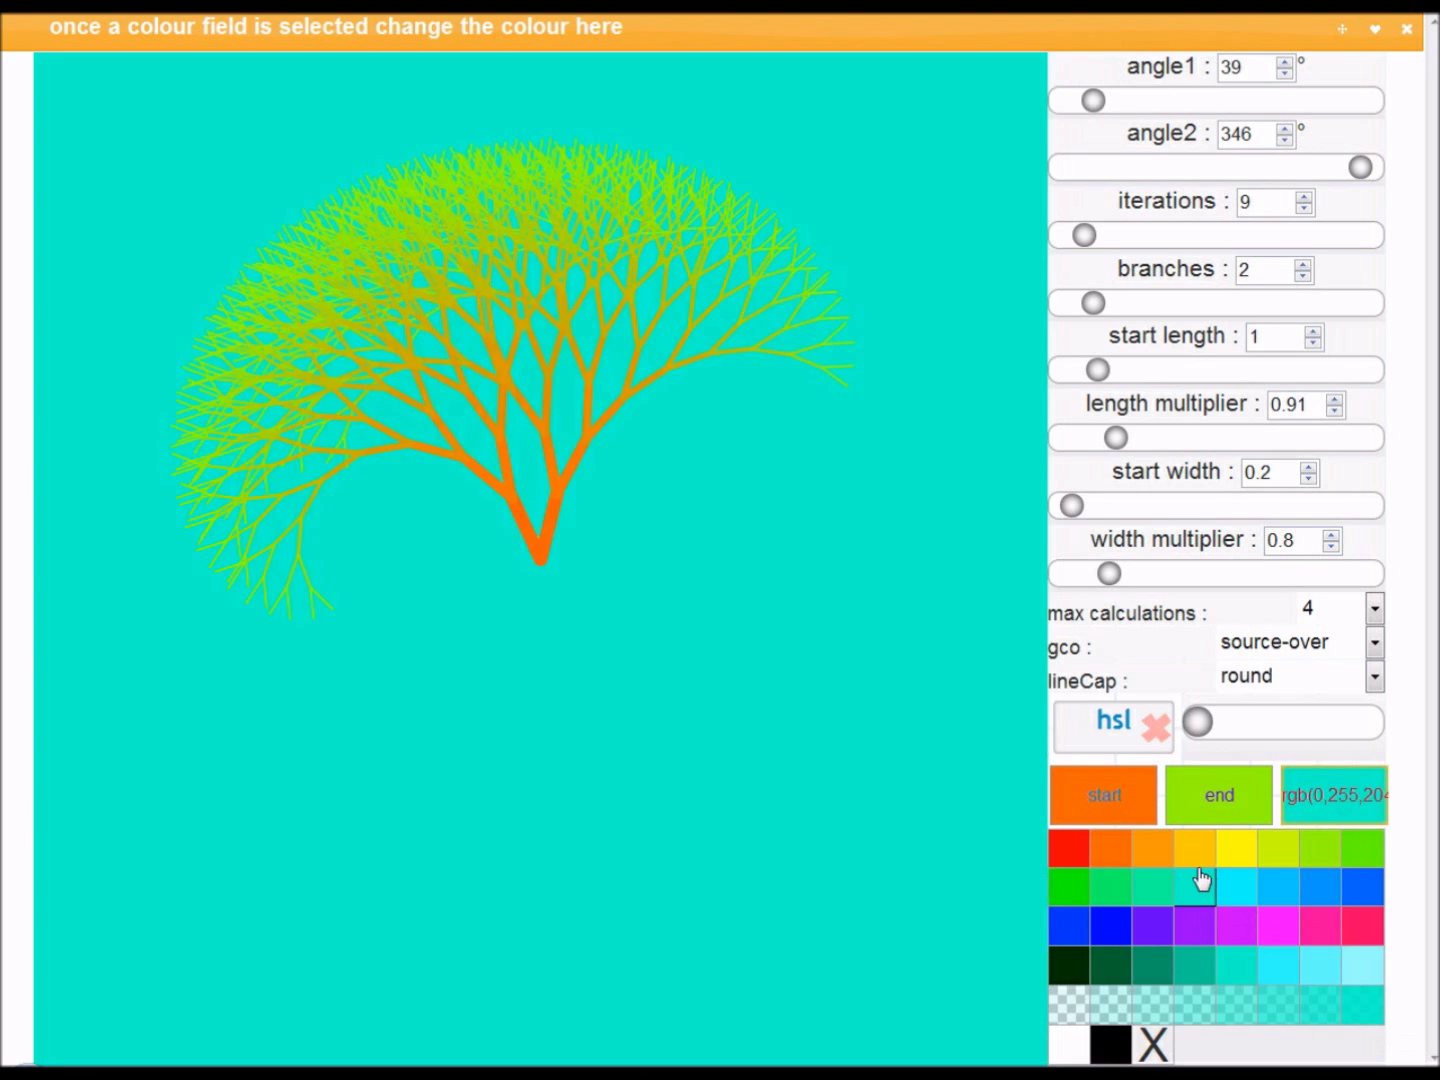
{"action": "left_click", "coordinate": [1068, 849]}
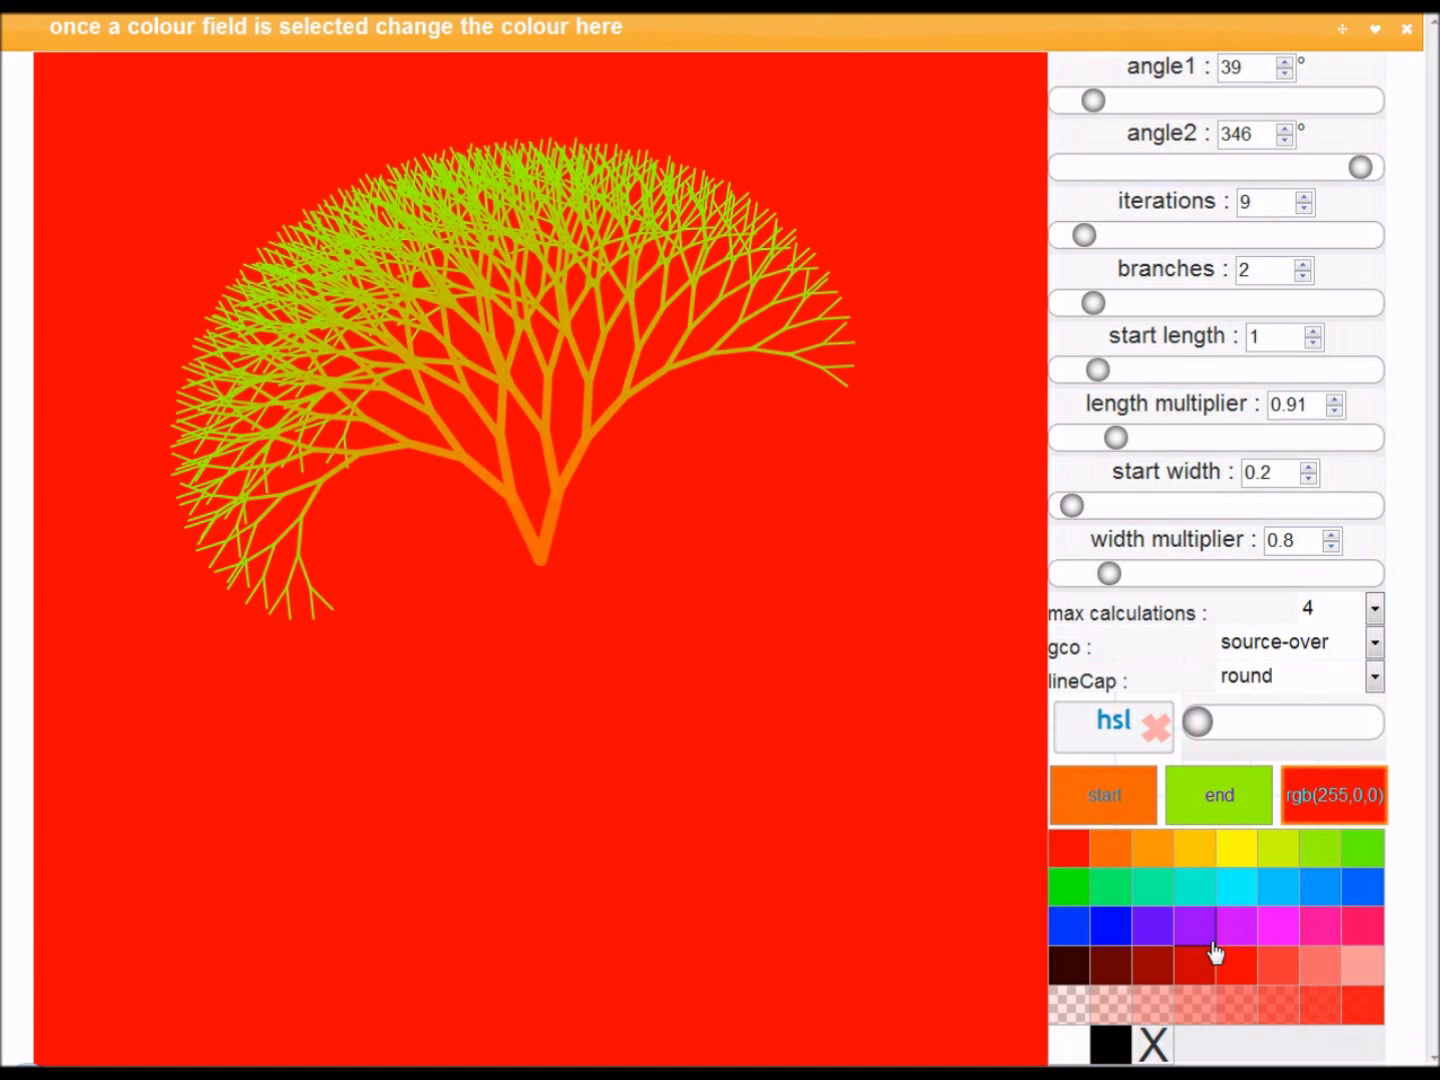
{"action": "left_click", "coordinate": [1072, 966]}
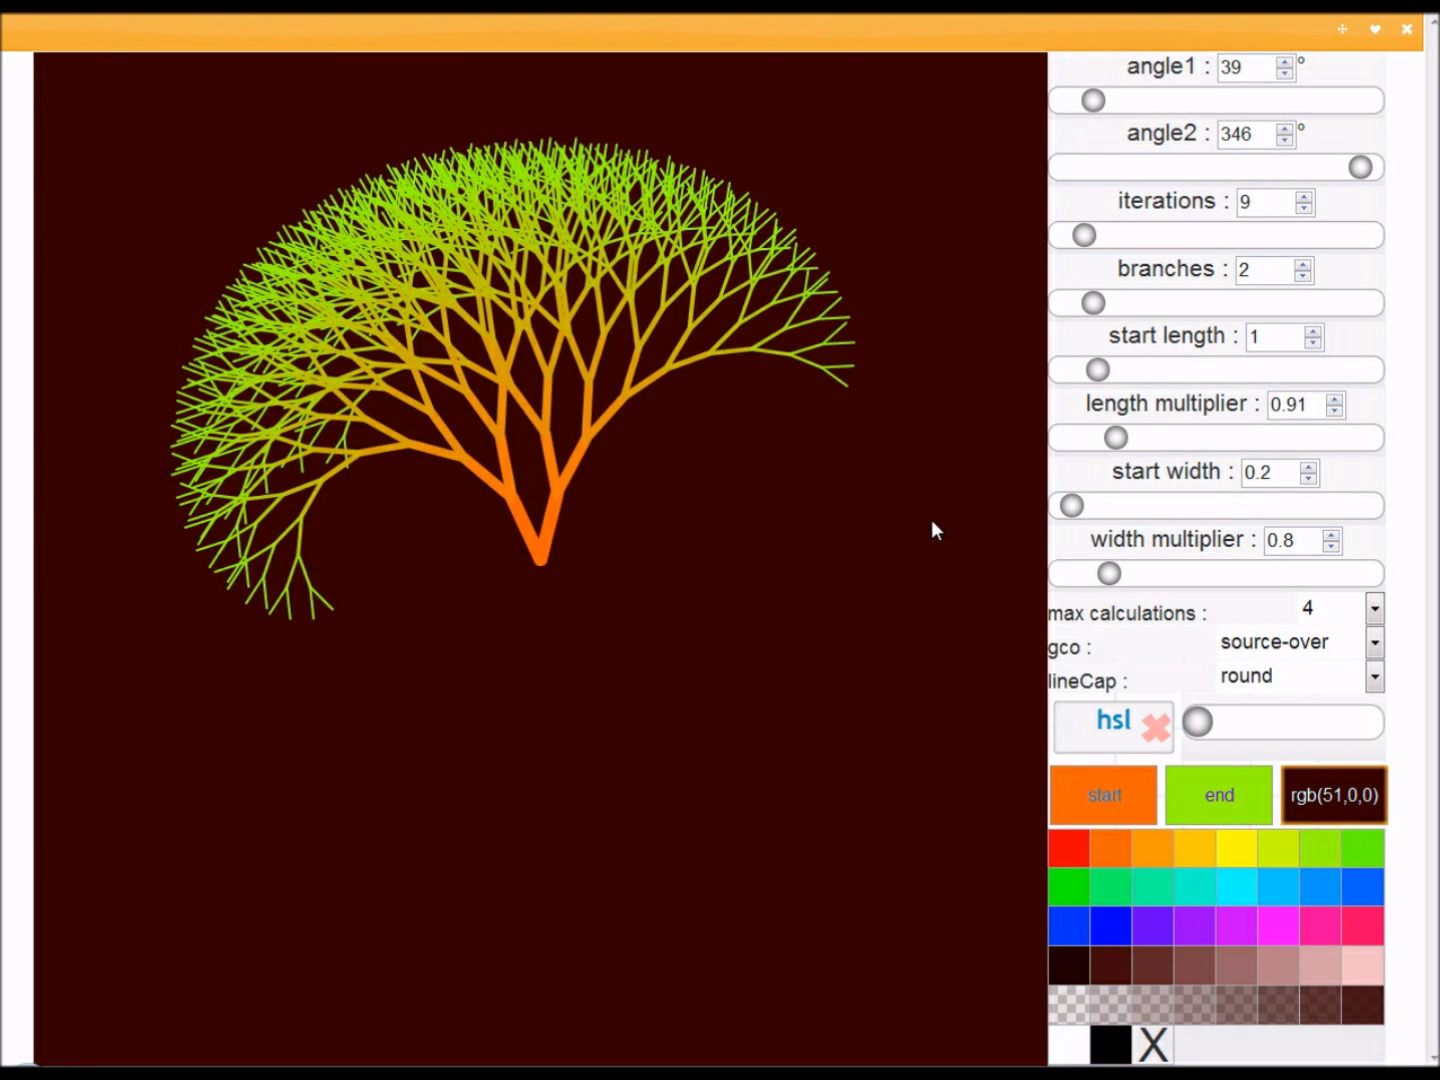